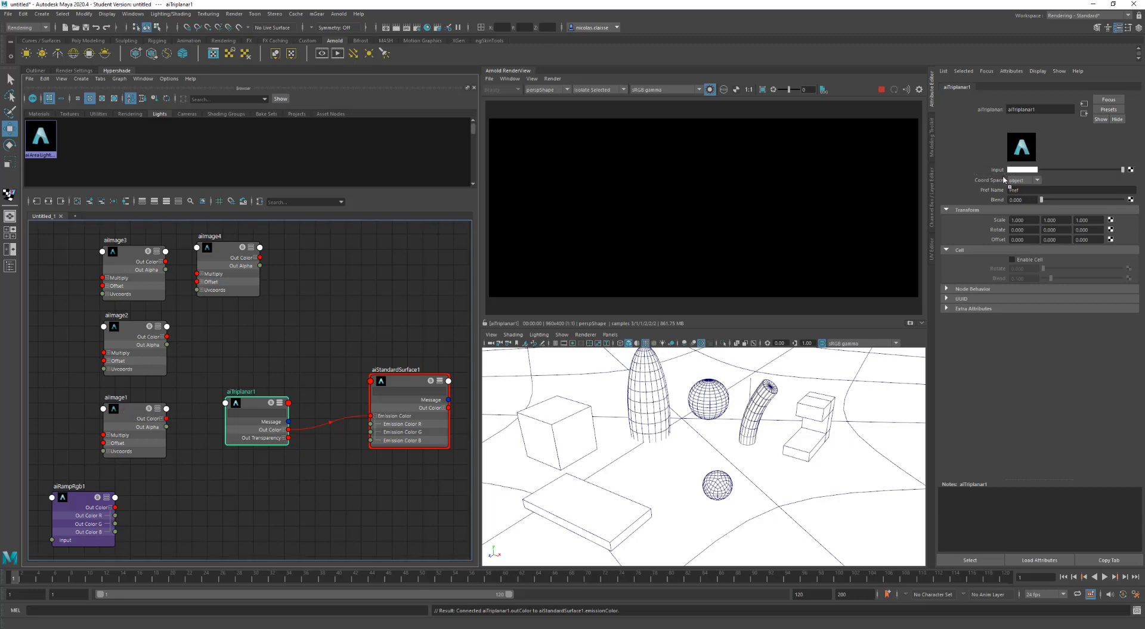
Step: Connect aiImage1's color output to the aiTriplanar1 input and turn off isolating the selection so the whole scene renders
middle_click_drag(1003, 178, 999, 169)
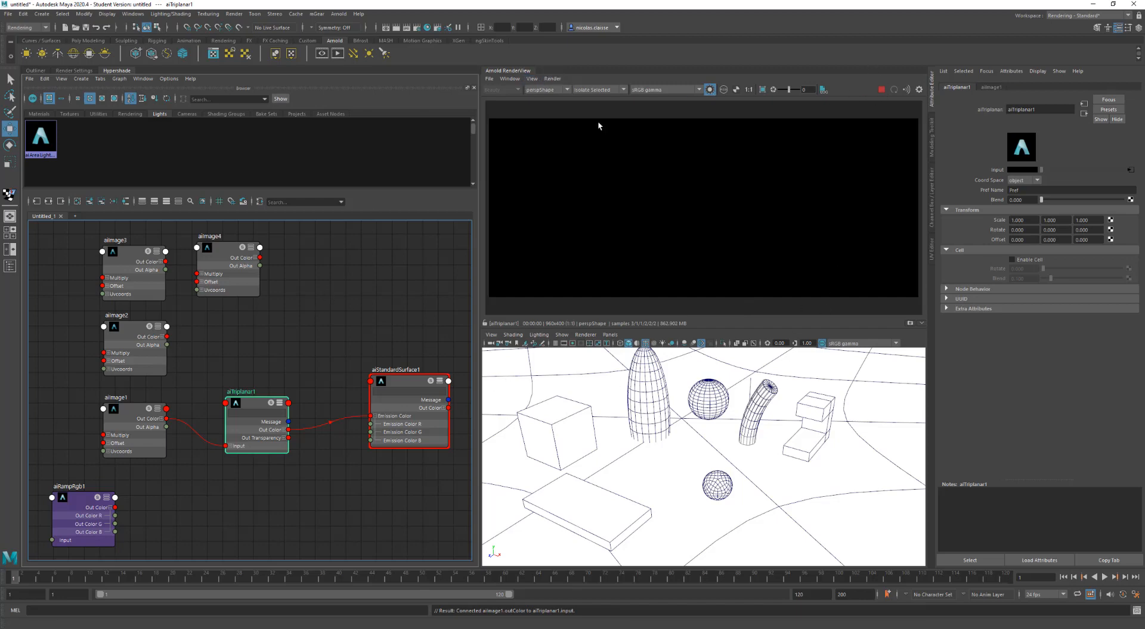
left_click(710, 89)
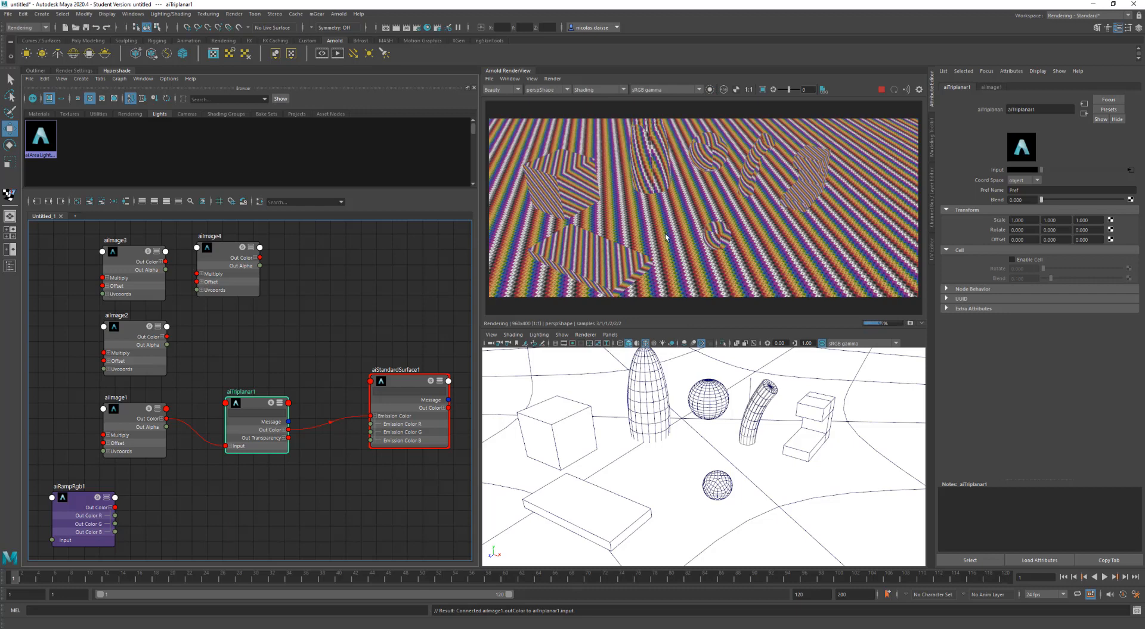
left_click_drag(666, 241, 627, 251, "alt")
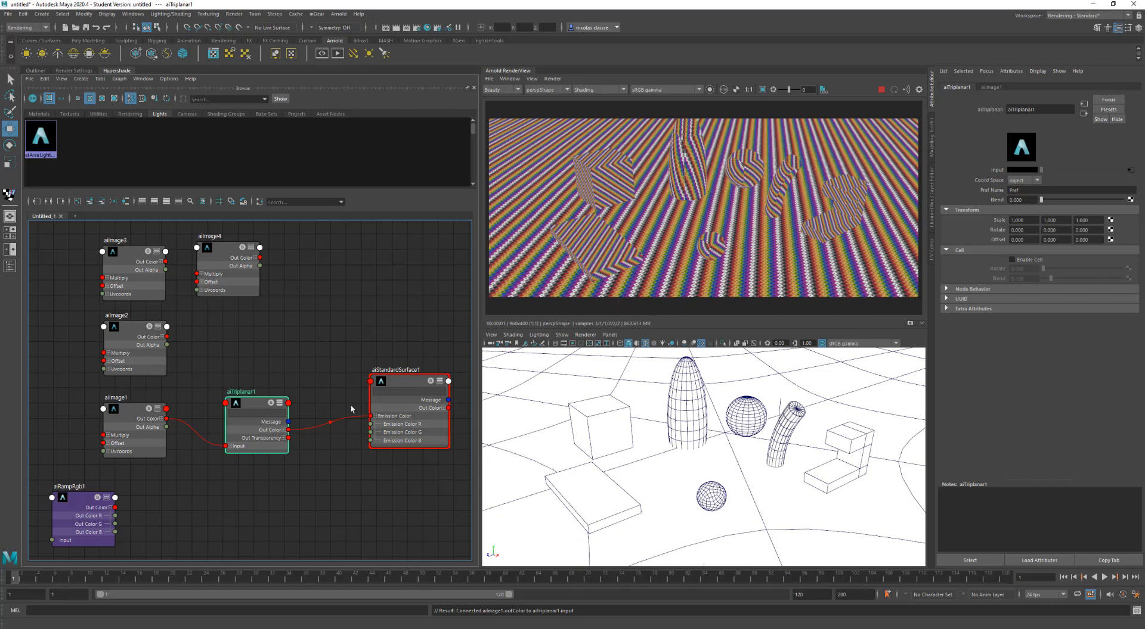
Step: Show all attributes on the aiTriplanar1 node and move it up in the graph
right_click(280, 408)
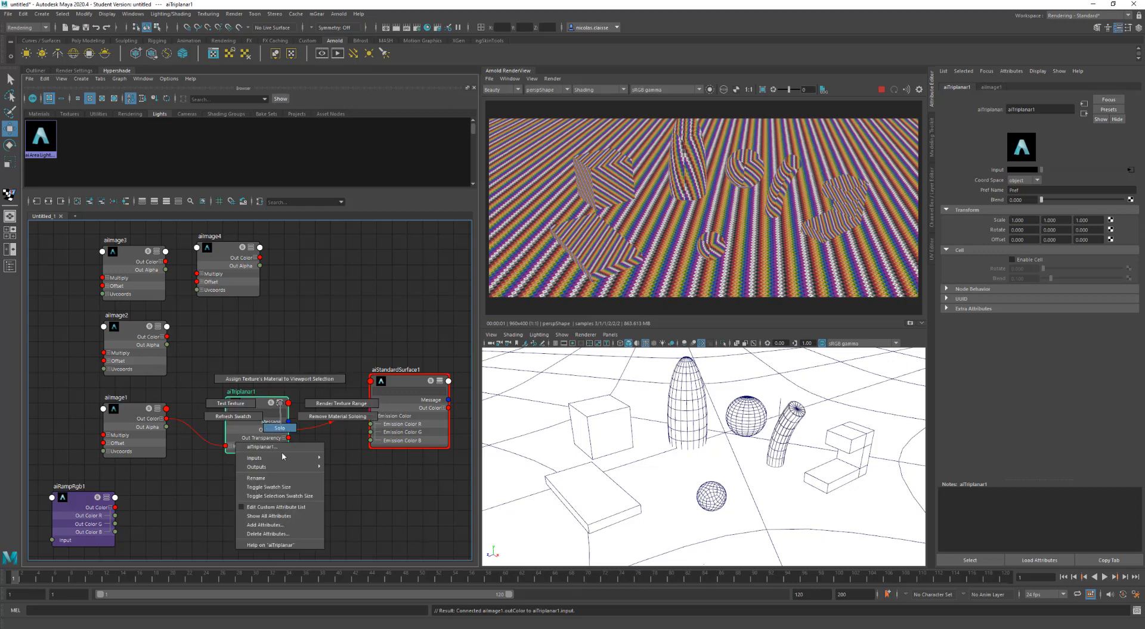
left_click(291, 516)
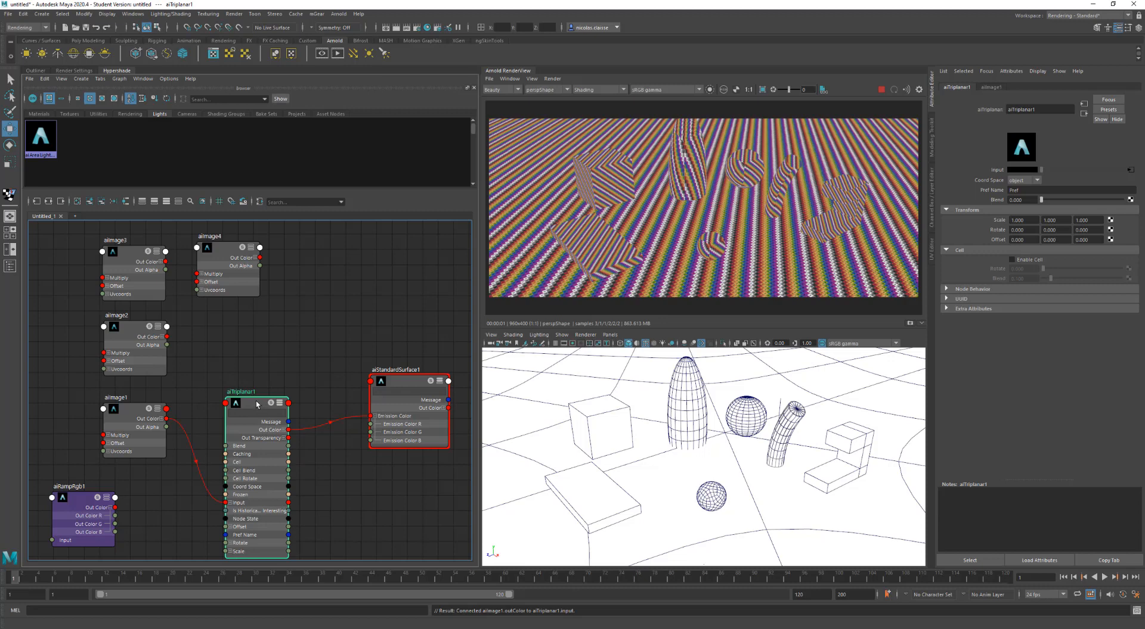
left_click_drag(257, 406, 265, 352)
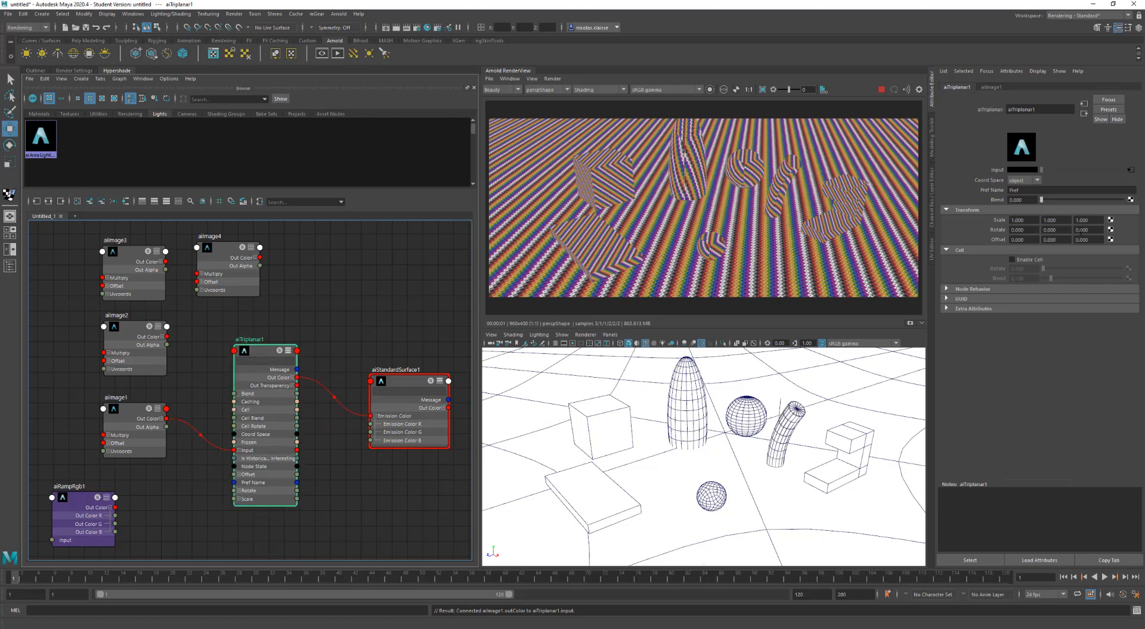
Step: Set aiTriplanar1's Scale X to 1.4 and connect its Scale X to its own Scale Y and Scale Z
mouse_move(1022, 221)
left_mouse_down("ctrl")
mouse_move(1034, 220)
mouse_move(1022, 221)
left_mouse_up("ctrl")
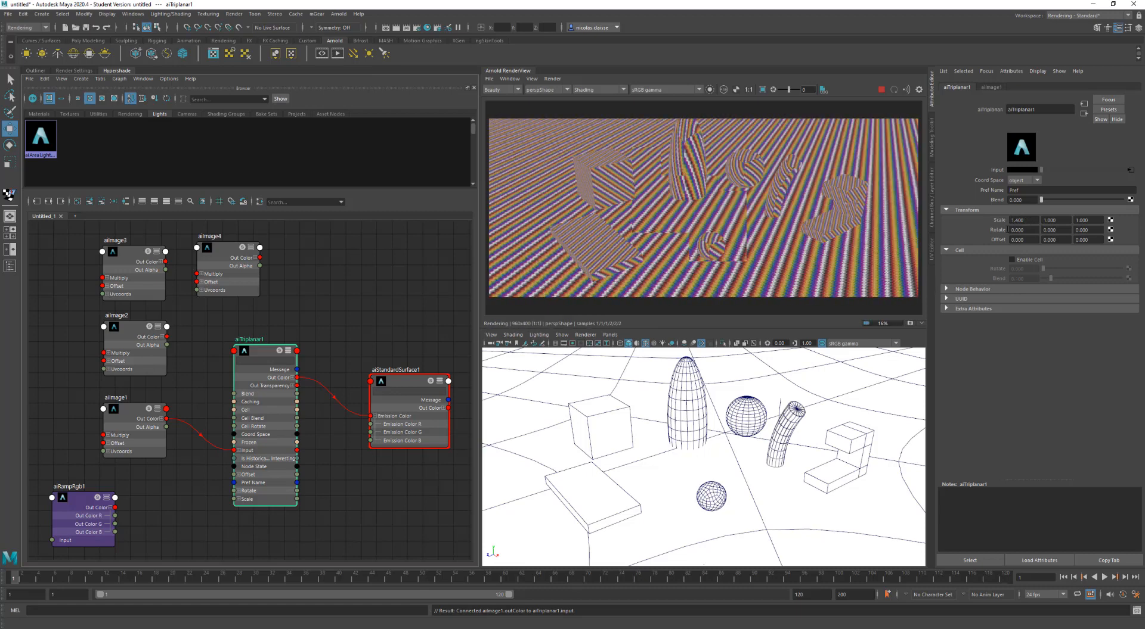
left_click(238, 499)
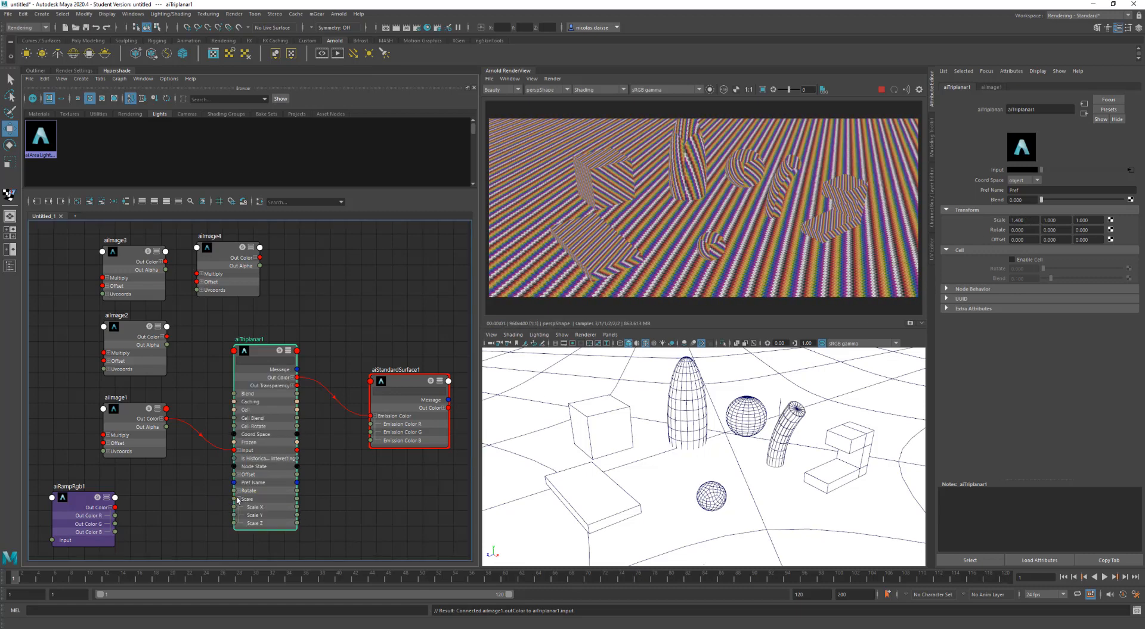
left_click_drag(233, 515, 234, 508)
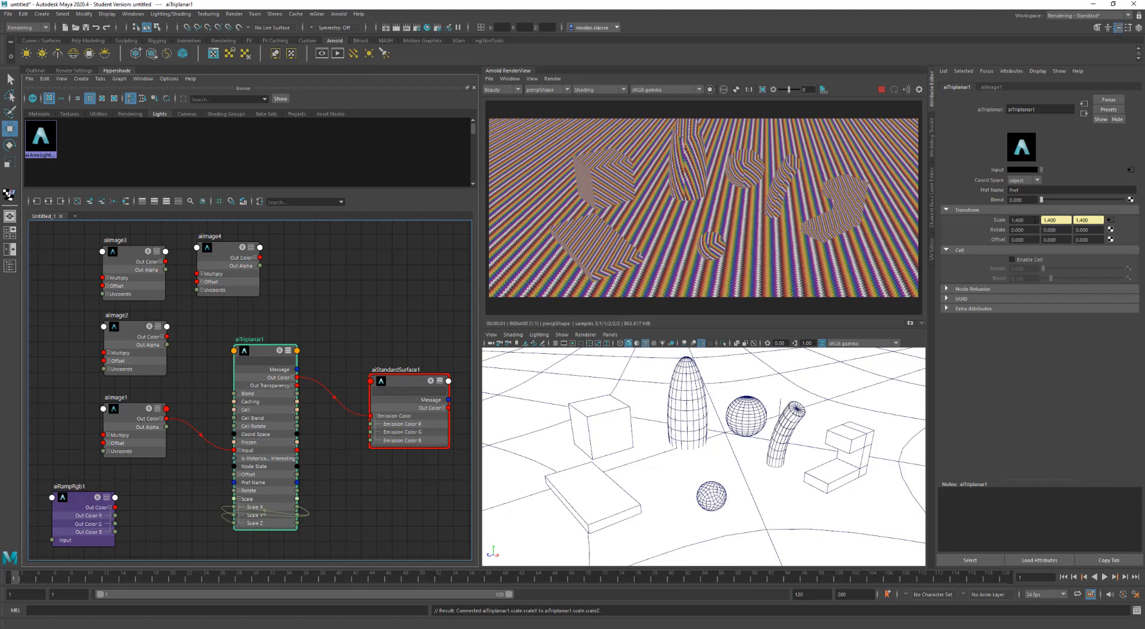
Step: Try a linked scale of 0.1 on aiTriplanar1 and settle on 0.2
left_click_drag(1035, 220, 1007, 220)
type("0.1")
key("Return")
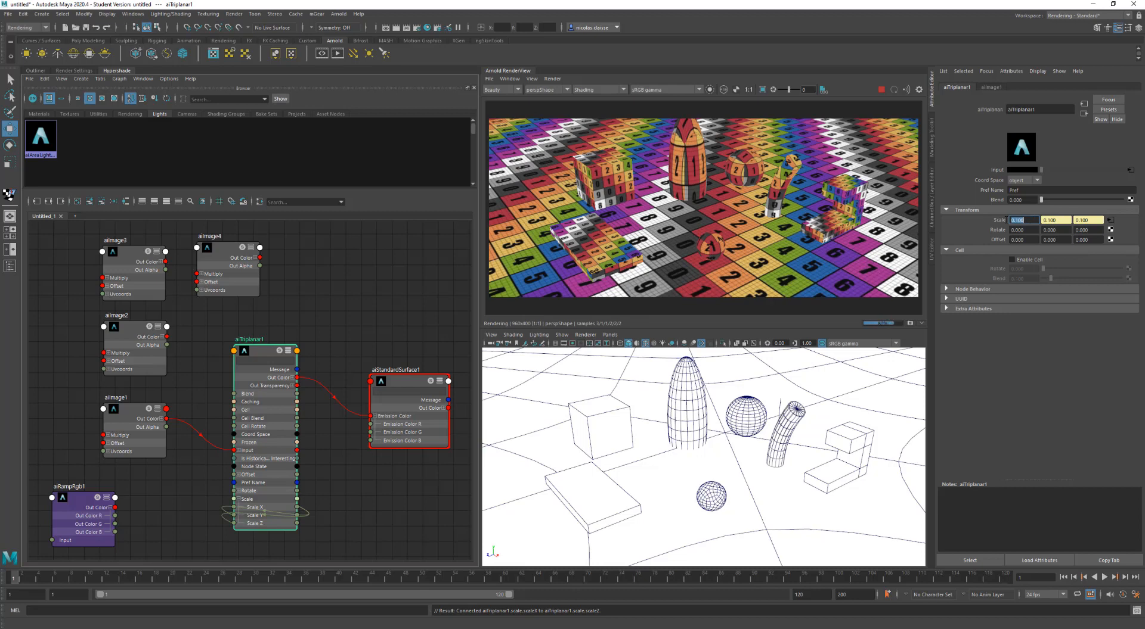
type("0.2")
key("Return")
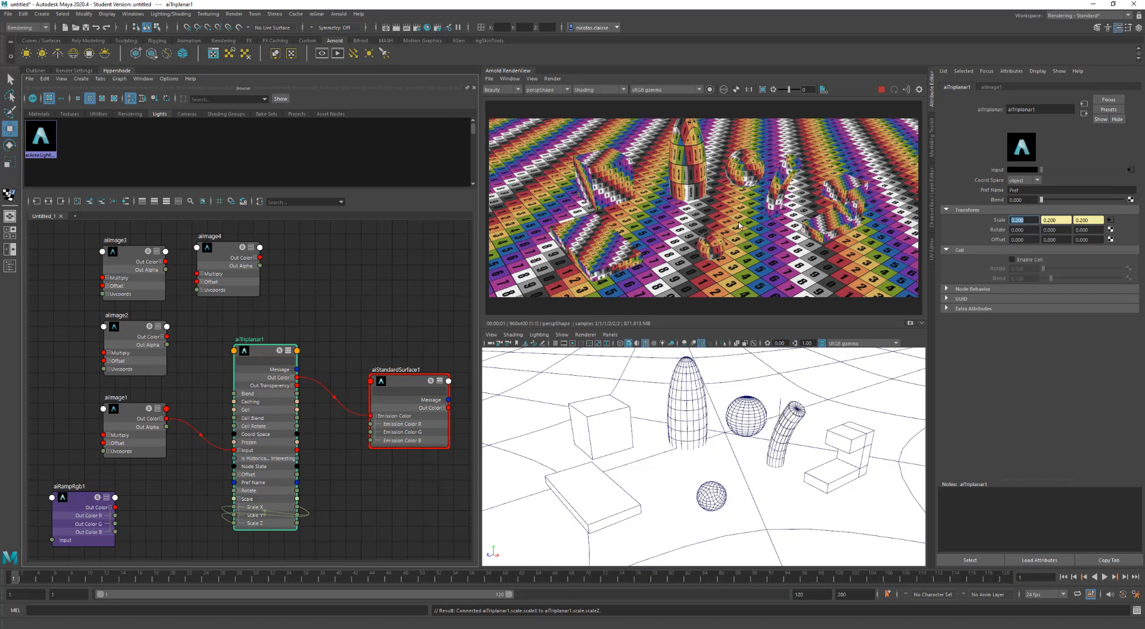
Step: Set aiTriplanar1's coordinate space to world and inspect the projection on the objects from several angles
scroll(739, 225, "up", 3)
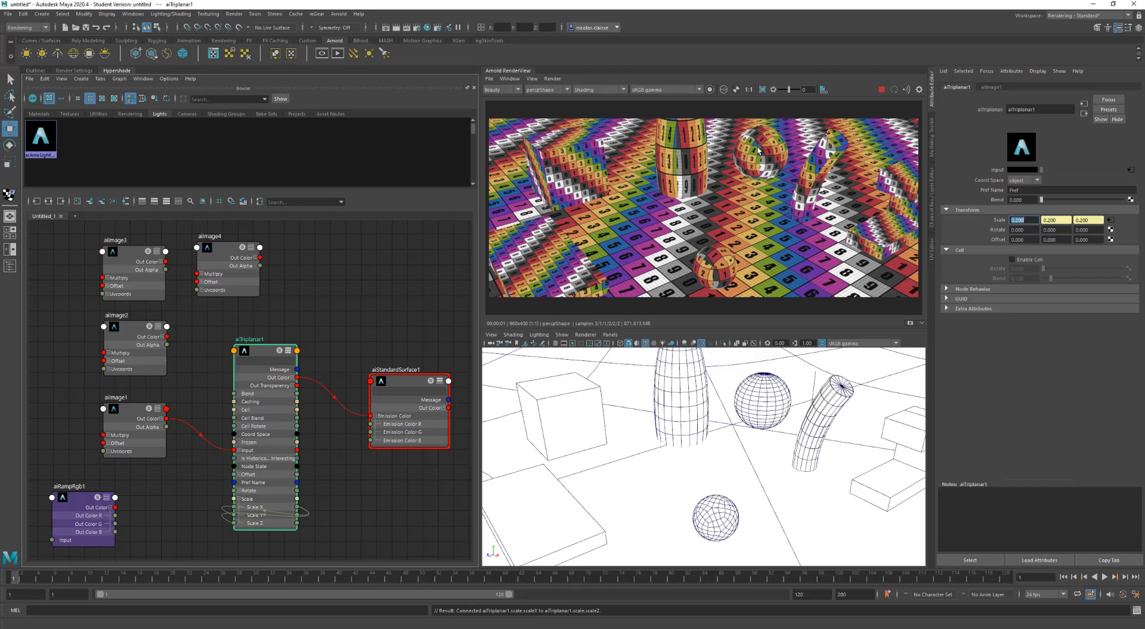
left_click(1032, 181)
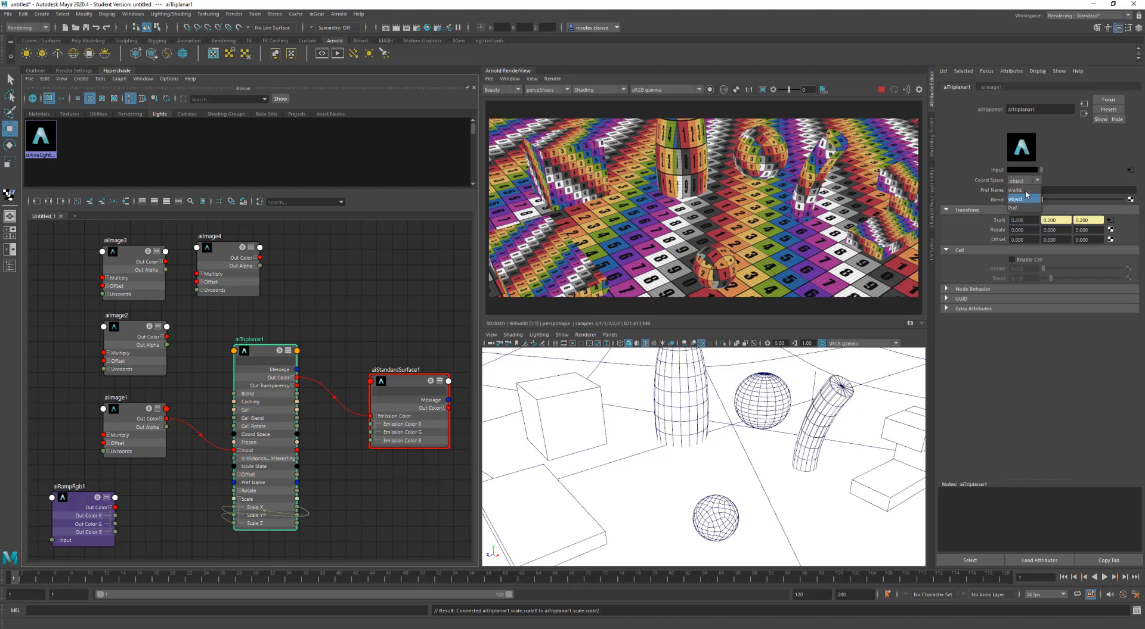
left_click(1027, 190)
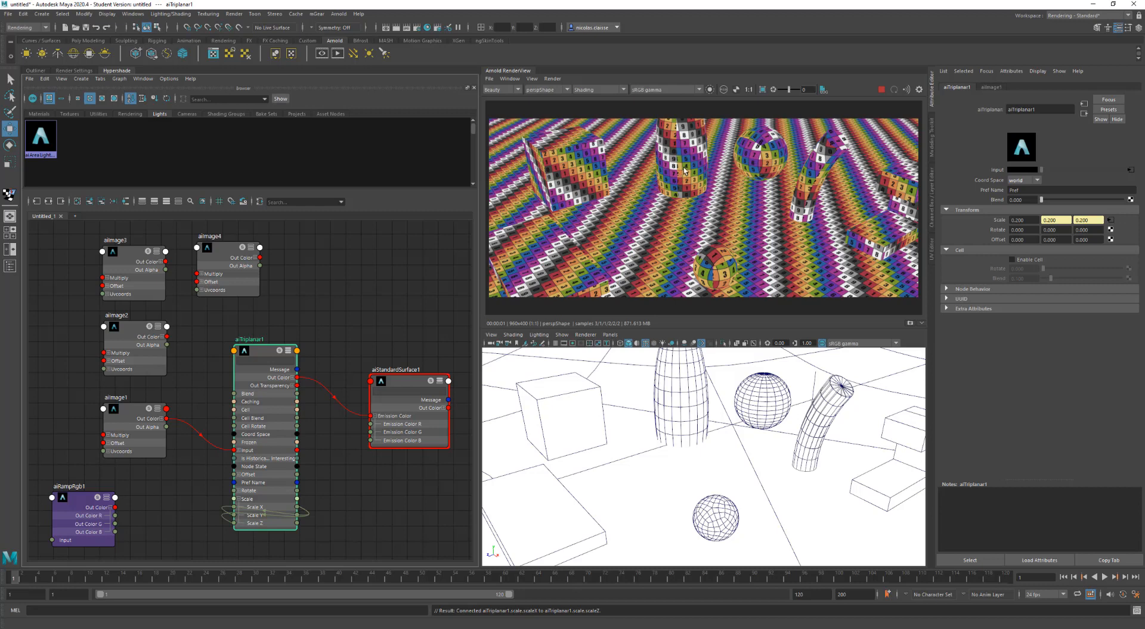
left_click_drag(684, 190, 668, 229, "alt")
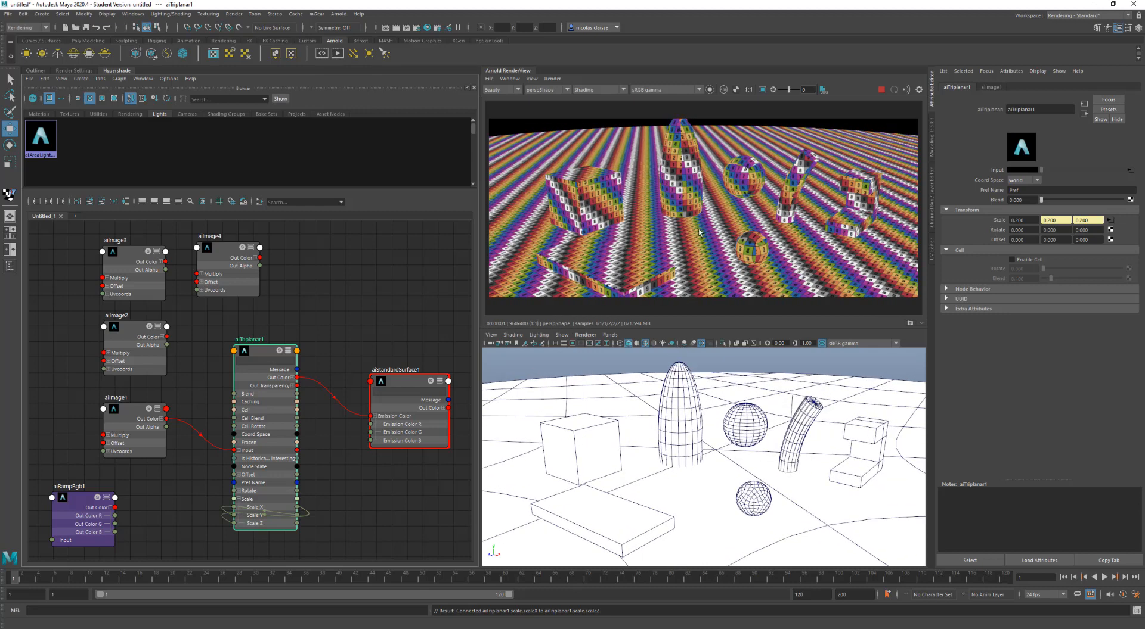
left_click_drag(684, 227, 685, 226, "alt")
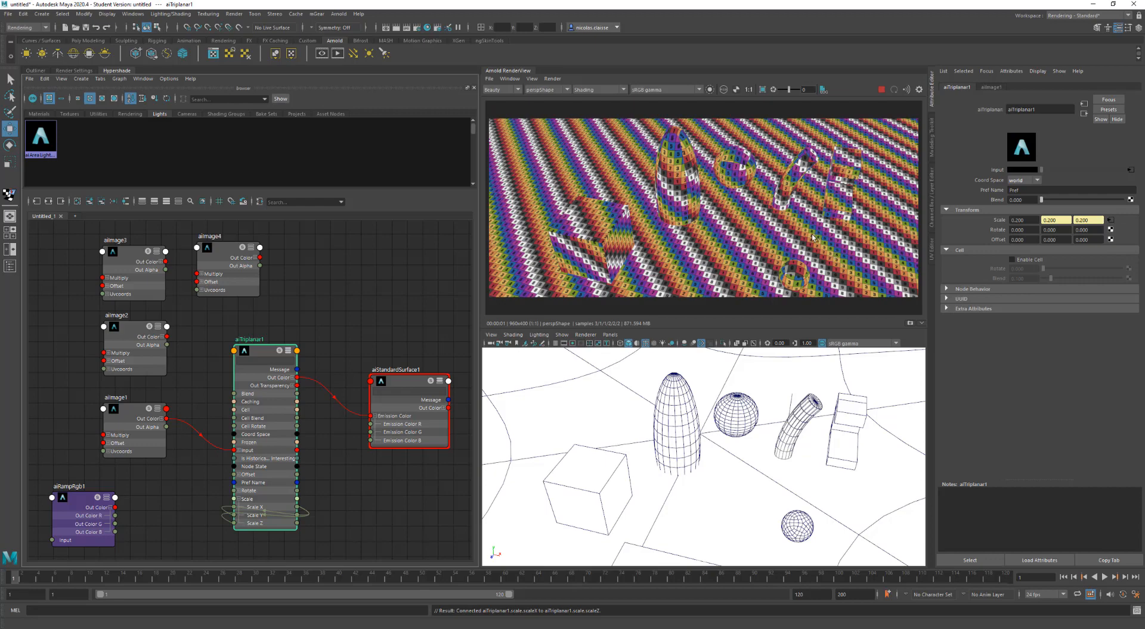
scroll(778, 226, "up", 3)
left_click_drag(778, 227, 713, 216, "alt")
Step: Isolate the bent cylinder in the render and test the projection by varying its bend1 curvature
left_click(713, 217)
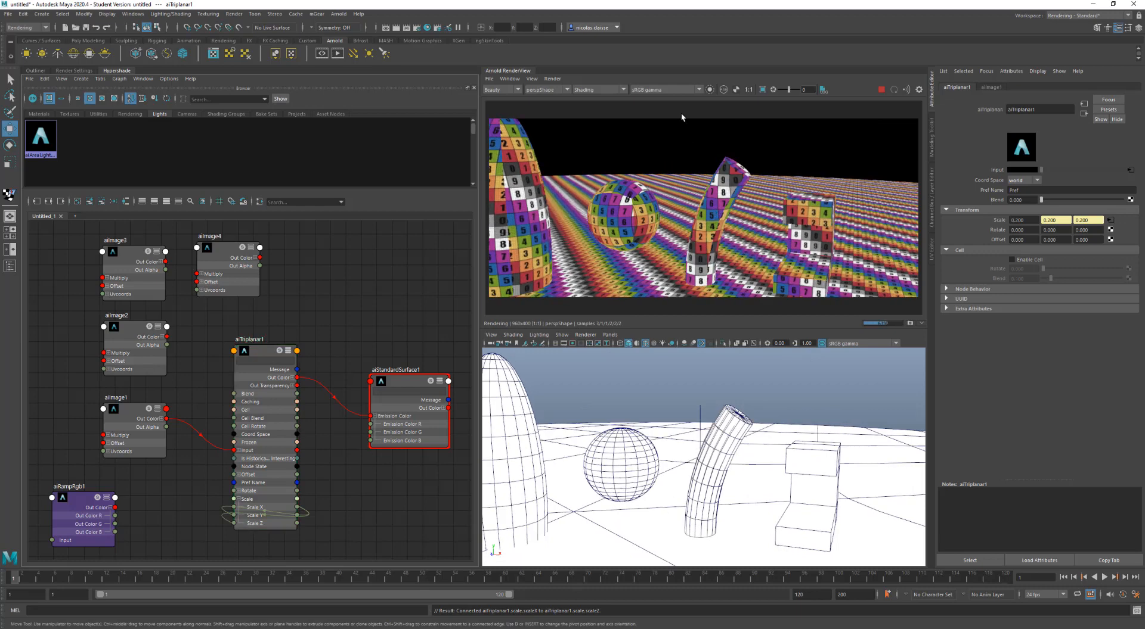
left_click(710, 89)
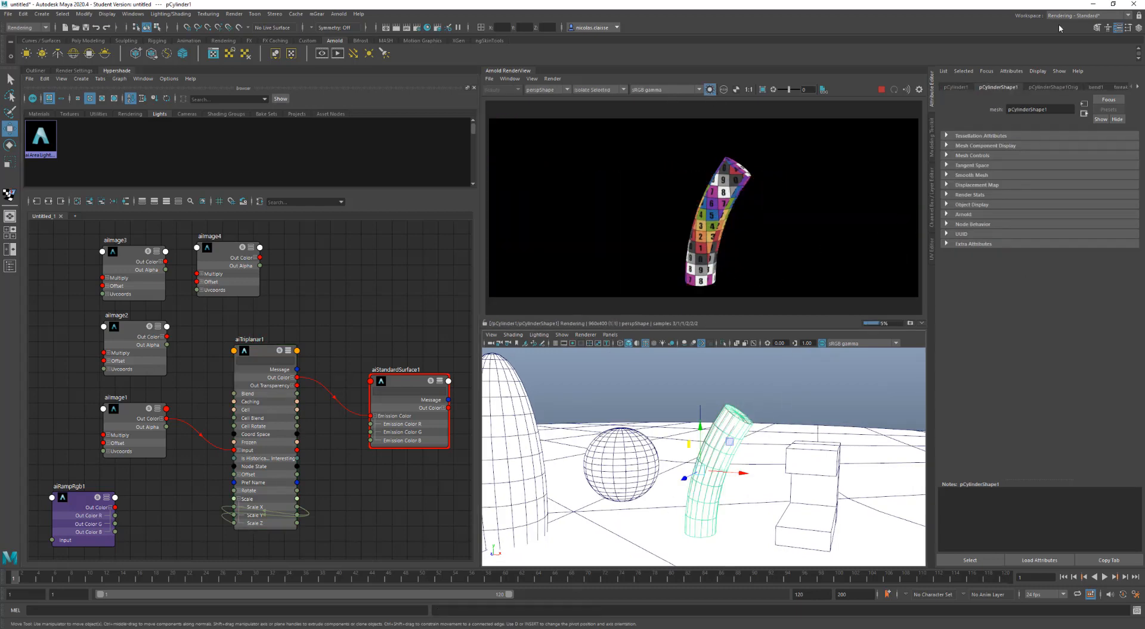
left_click(1081, 114)
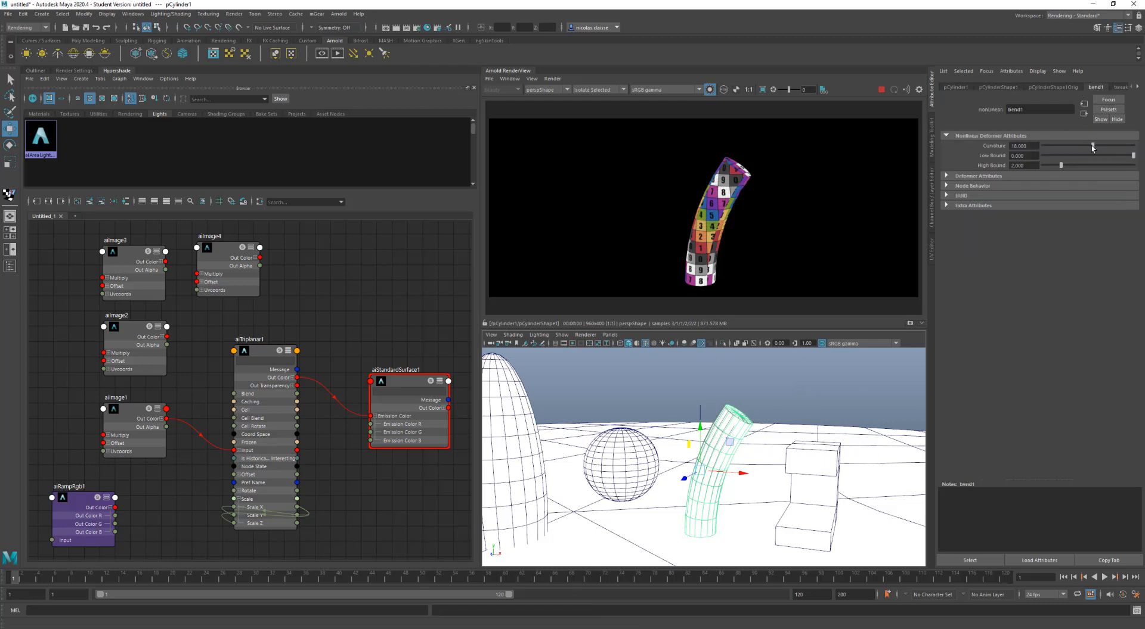
mouse_move(1092, 146)
left_mouse_down()
mouse_move(1072, 146)
mouse_move(1092, 146)
left_mouse_up()
Step: Set aiTriplanar1's coordinate space to Pref
left_click(256, 349)
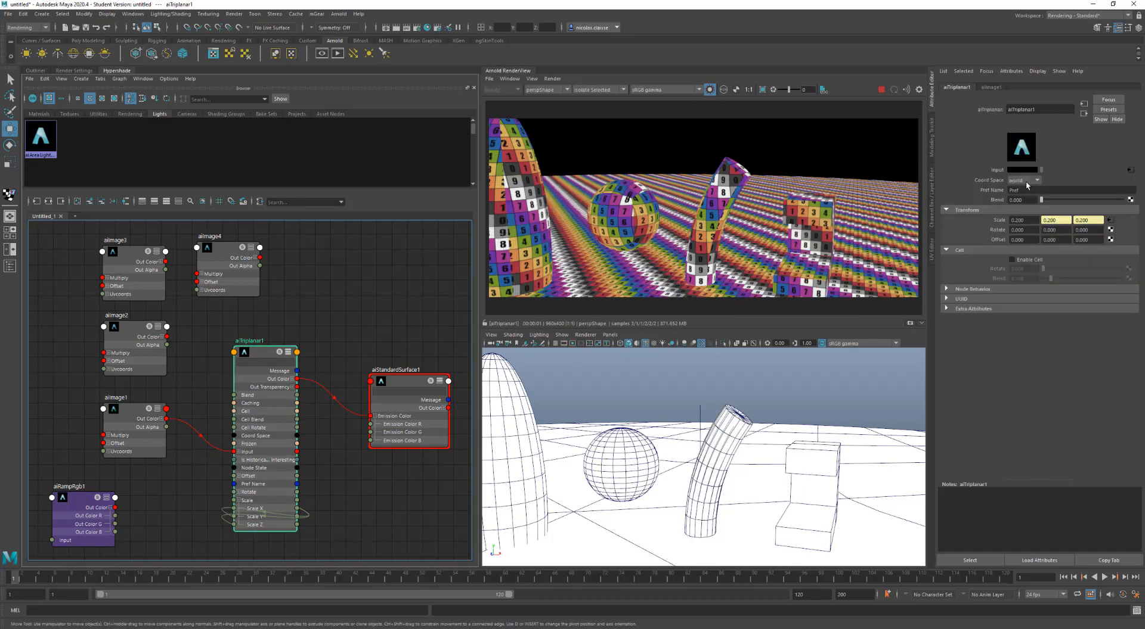
left_click(1026, 183)
left_click(1022, 208)
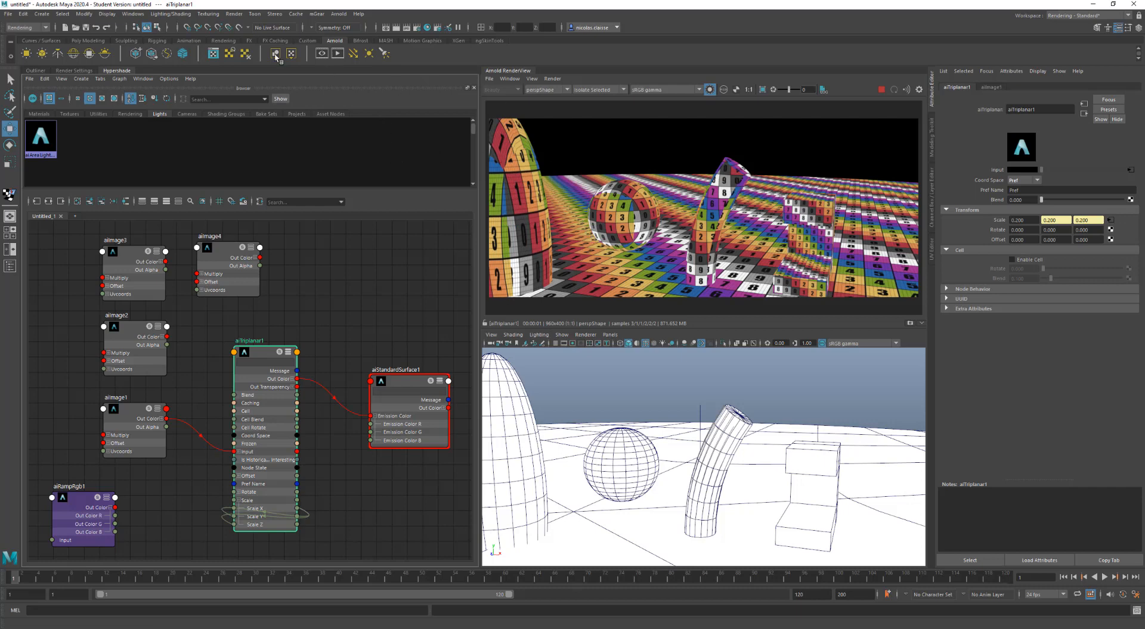
Step: Check the texture reference object commands and test the Pref projection by varying the cylinder's bend curvature
left_click(209, 14)
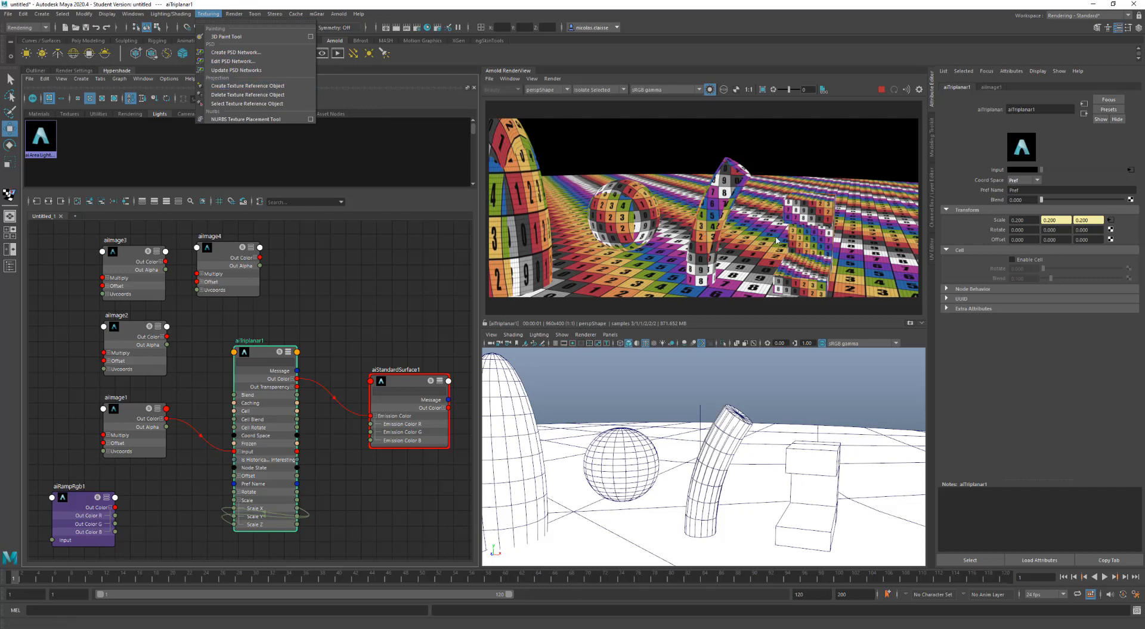
left_click(689, 467)
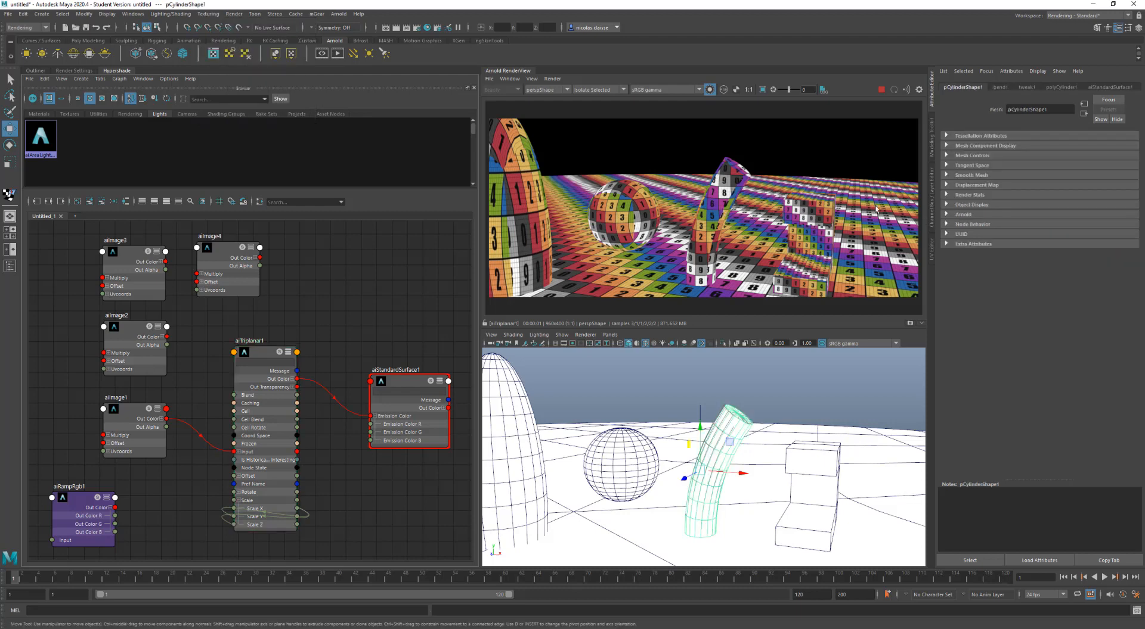
left_click(999, 87)
mouse_move(1091, 148)
left_mouse_down()
mouse_move(1067, 147)
mouse_move(1092, 150)
left_mouse_up()
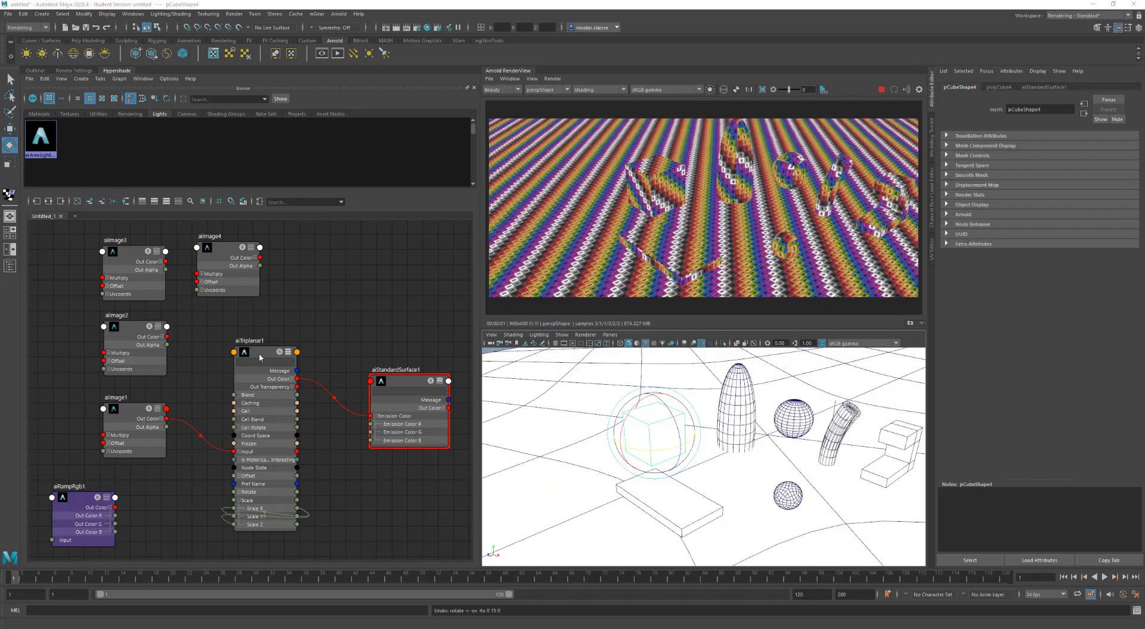
Step: Rotate the cube about its vertical axis to test the world-space projection
left_click(259, 353)
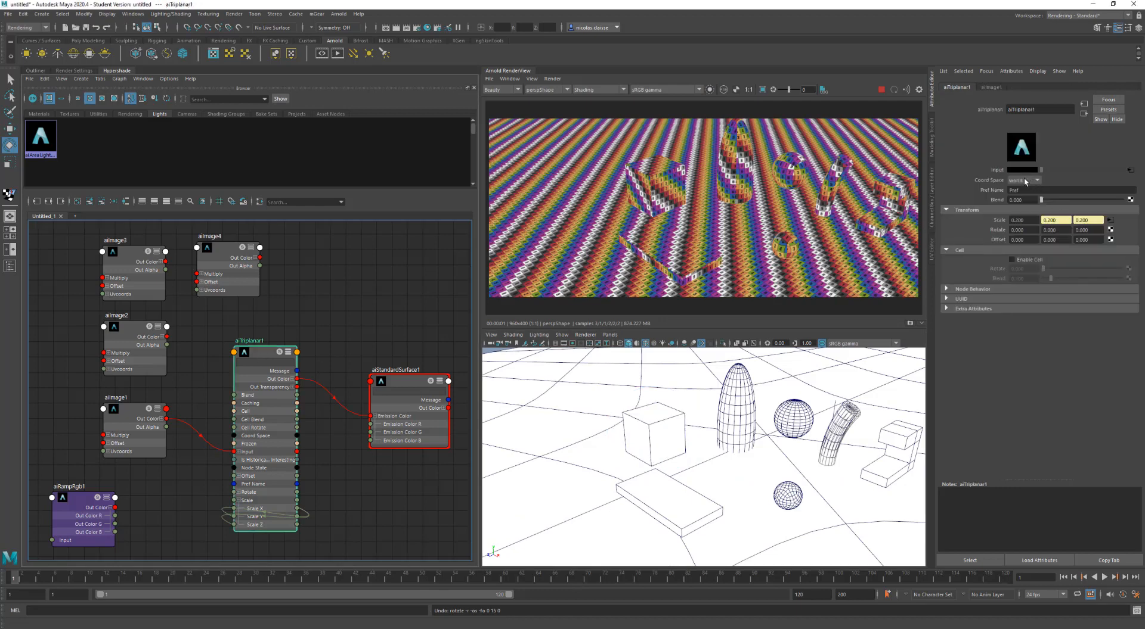
left_click(656, 442)
left_click_drag(655, 450, 638, 450)
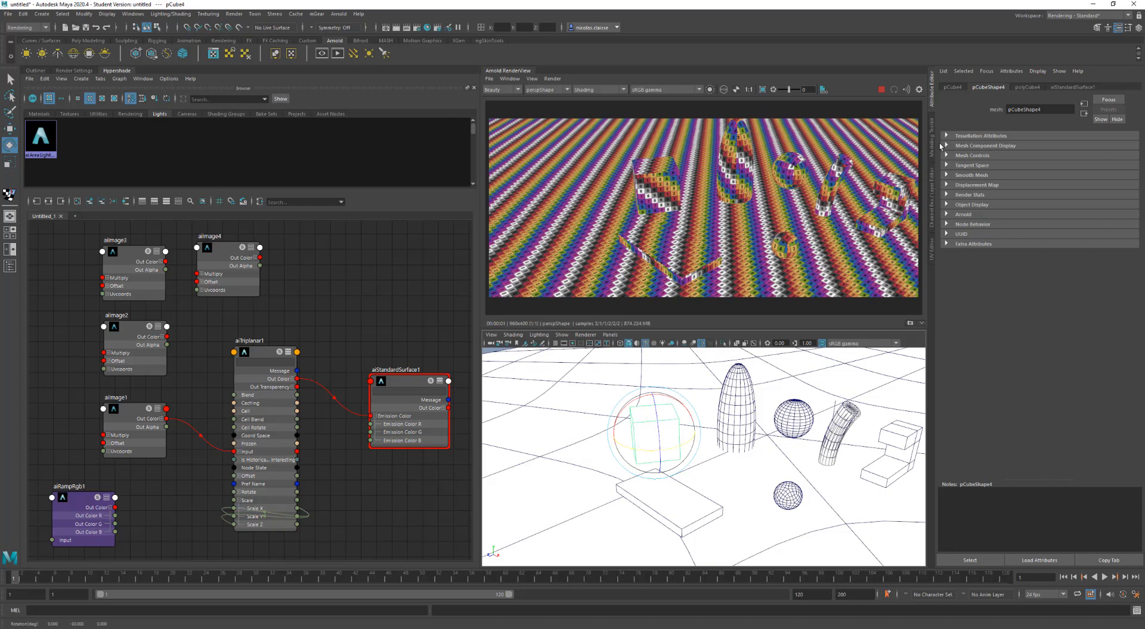
Step: Set aiTriplanar1's coordinate space to object and rotate the cube back about its vertical axis
left_click(258, 351)
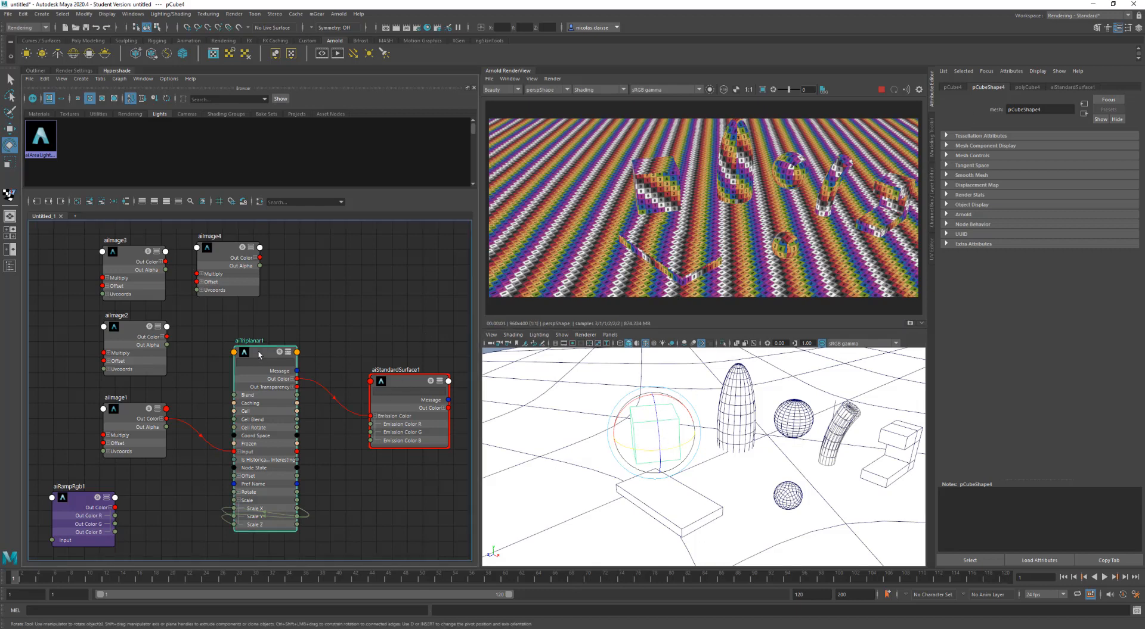
left_click(1029, 180)
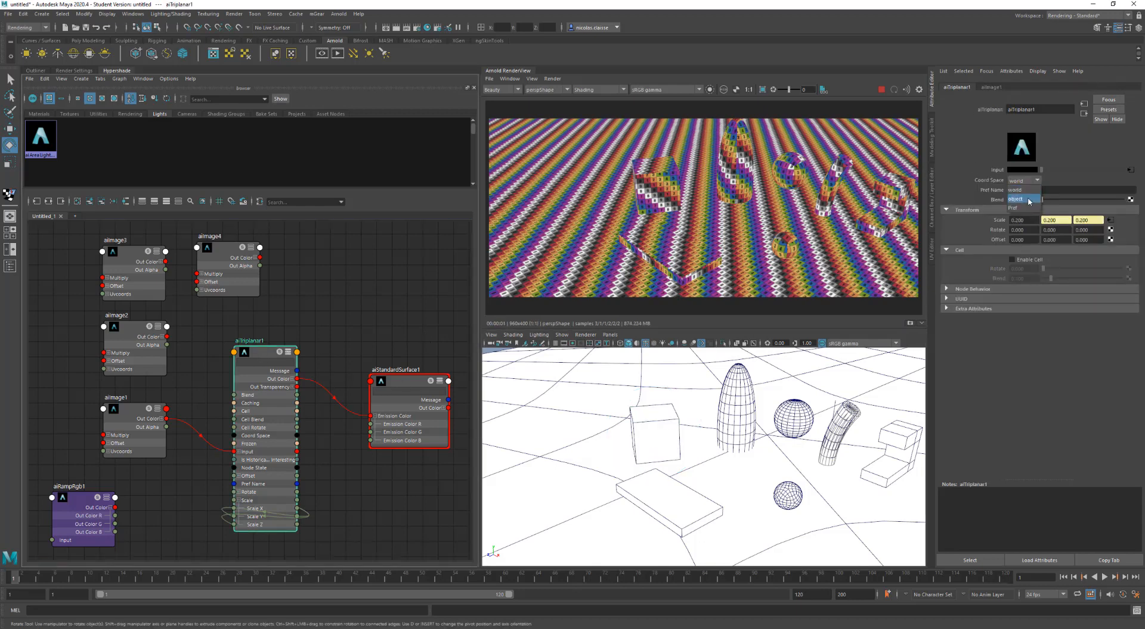
left_click(1022, 199)
left_click(658, 428)
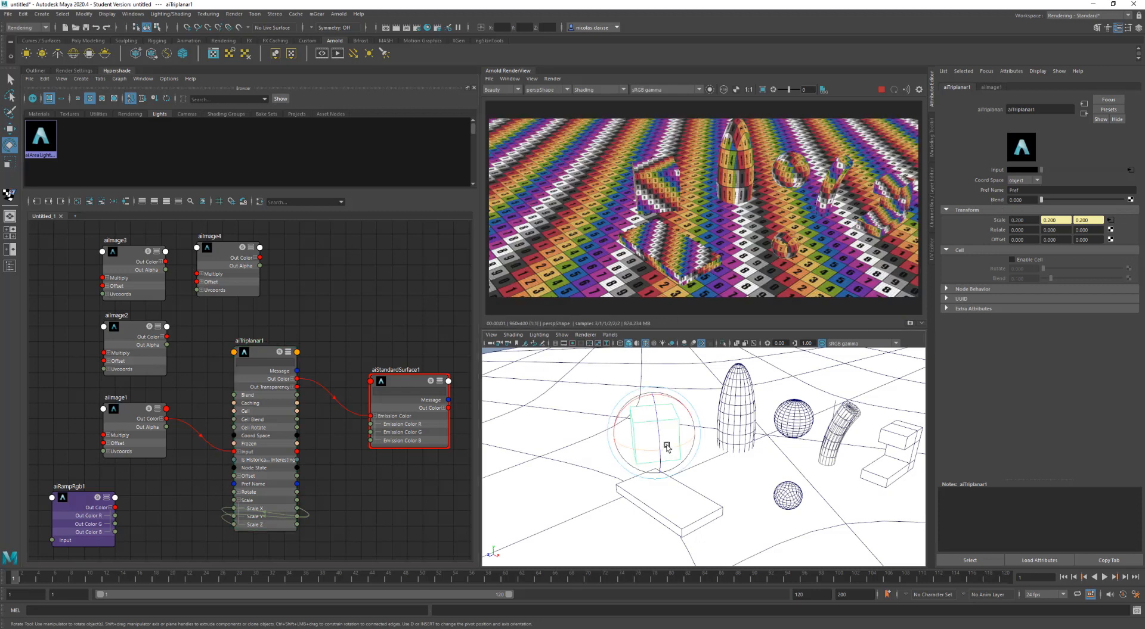
mouse_move(674, 447)
left_mouse_down()
mouse_move(653, 446)
mouse_move(690, 435)
mouse_move(693, 449)
left_mouse_up()
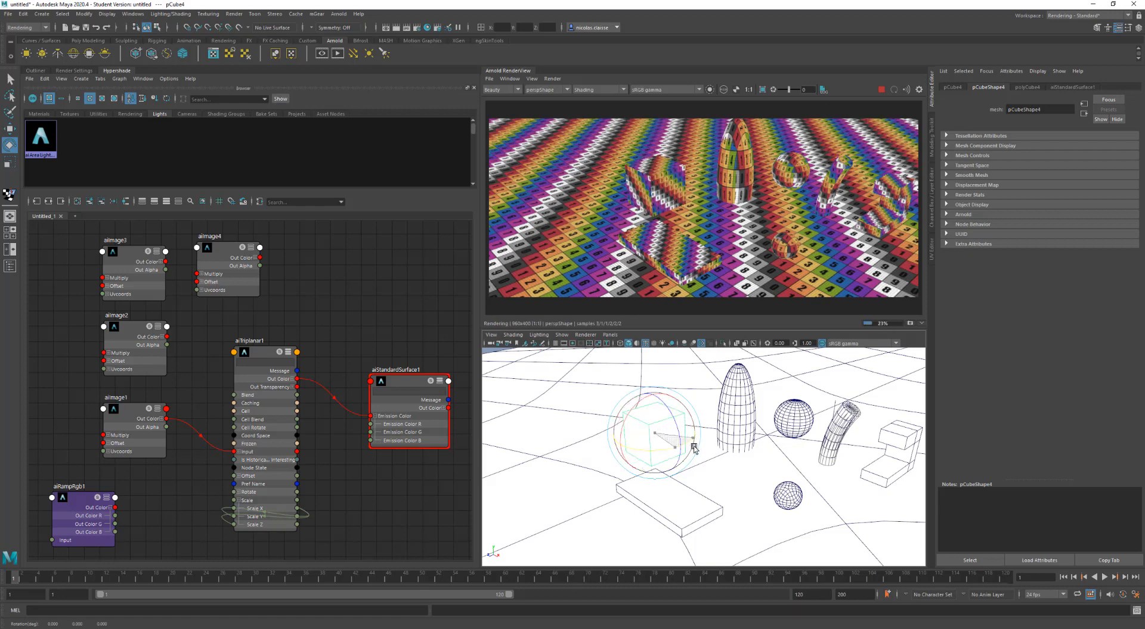
Step: Select the flat box's upper edge nearest the cube and raise it to turn the box into a ramp
left_click(660, 496)
right_click_drag(656, 388, 618, 391)
left_click(620, 399)
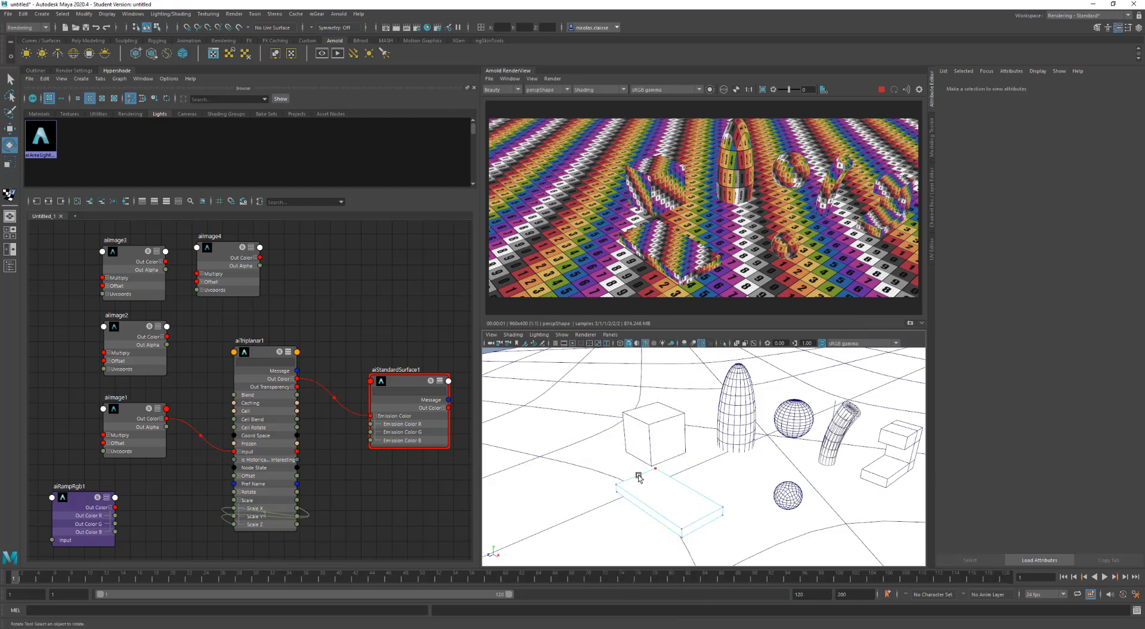
right_click_drag(638, 477, 638, 381)
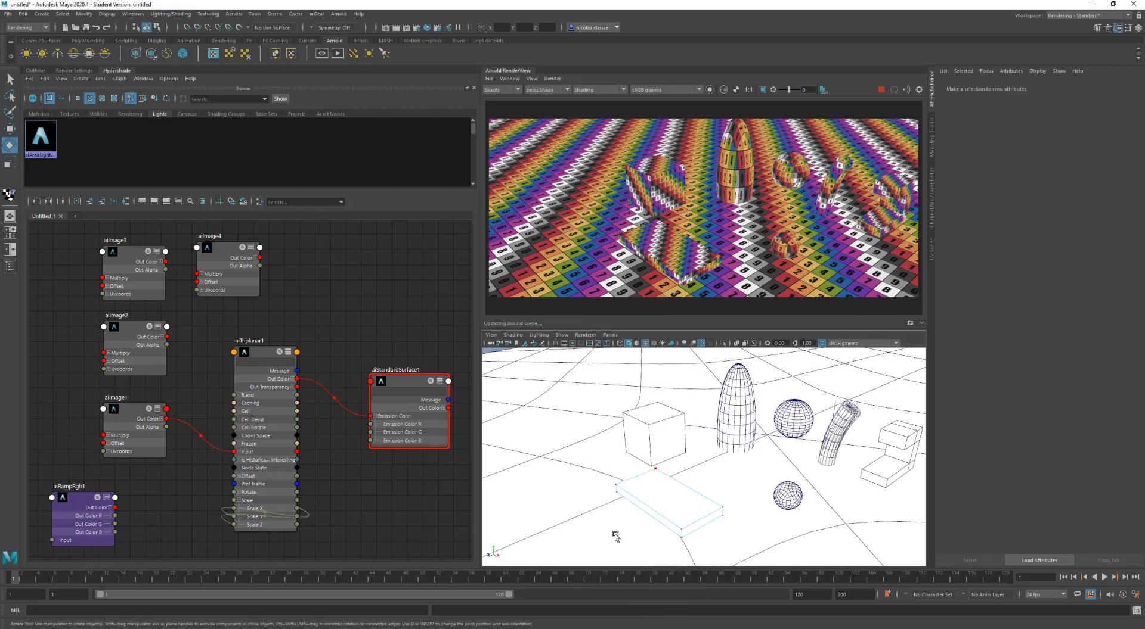
left_click(638, 477)
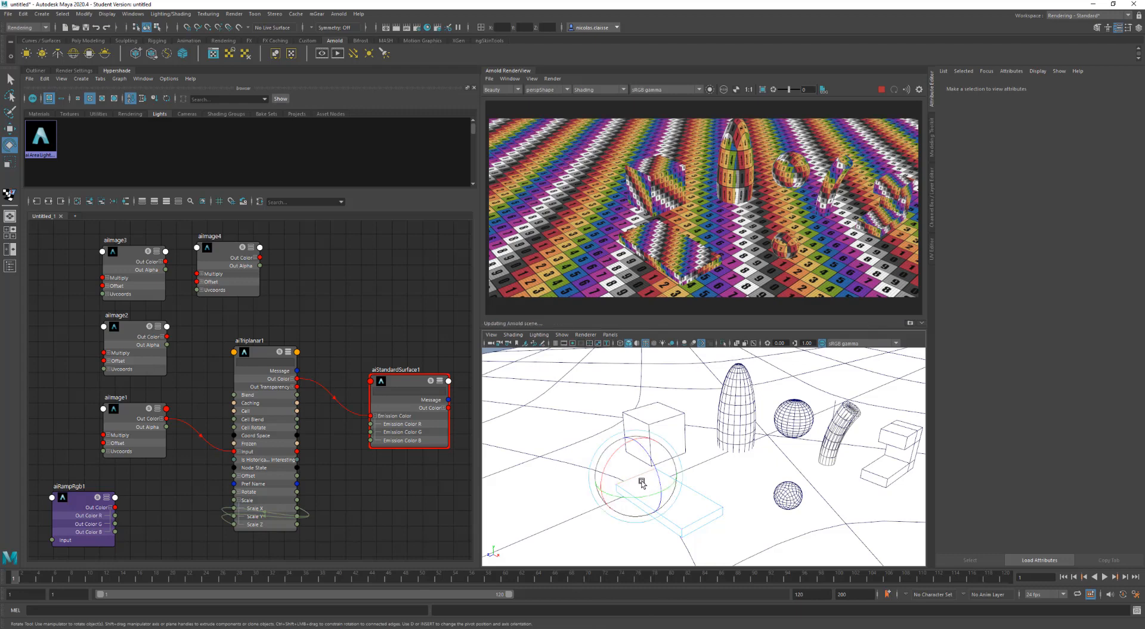
key("w")
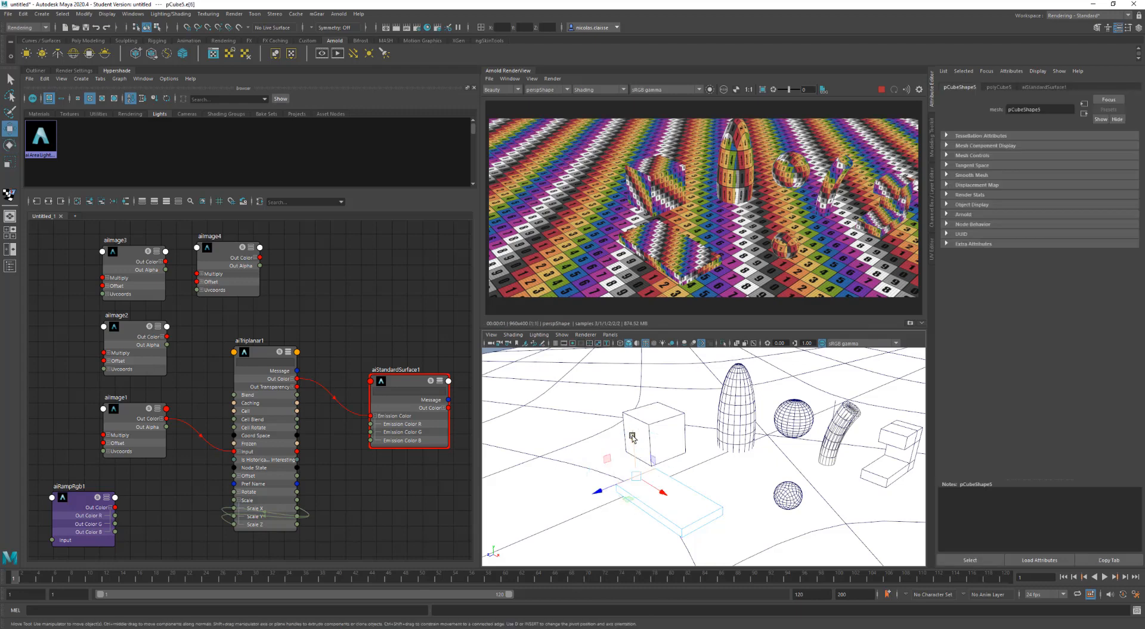
left_click(633, 437)
left_click_drag(633, 437, 628, 398)
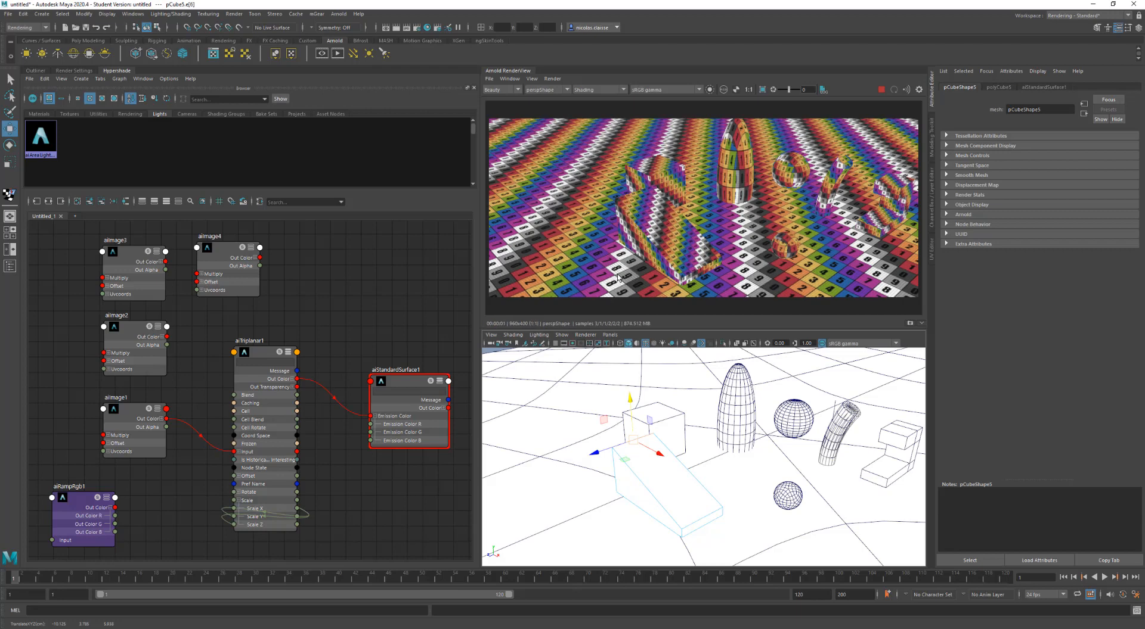
Step: Steepen the ramp by adjusting the height of its raised edge to test the object-space projection
left_click_drag(629, 390, 626, 342)
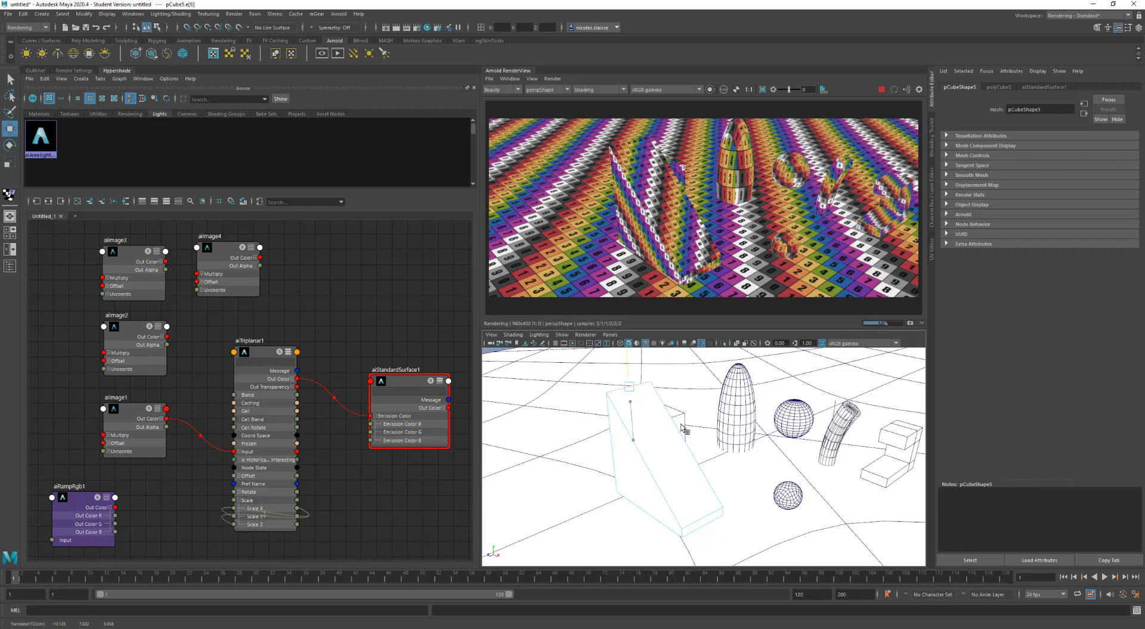
left_click_drag(686, 429, 638, 460, "alt")
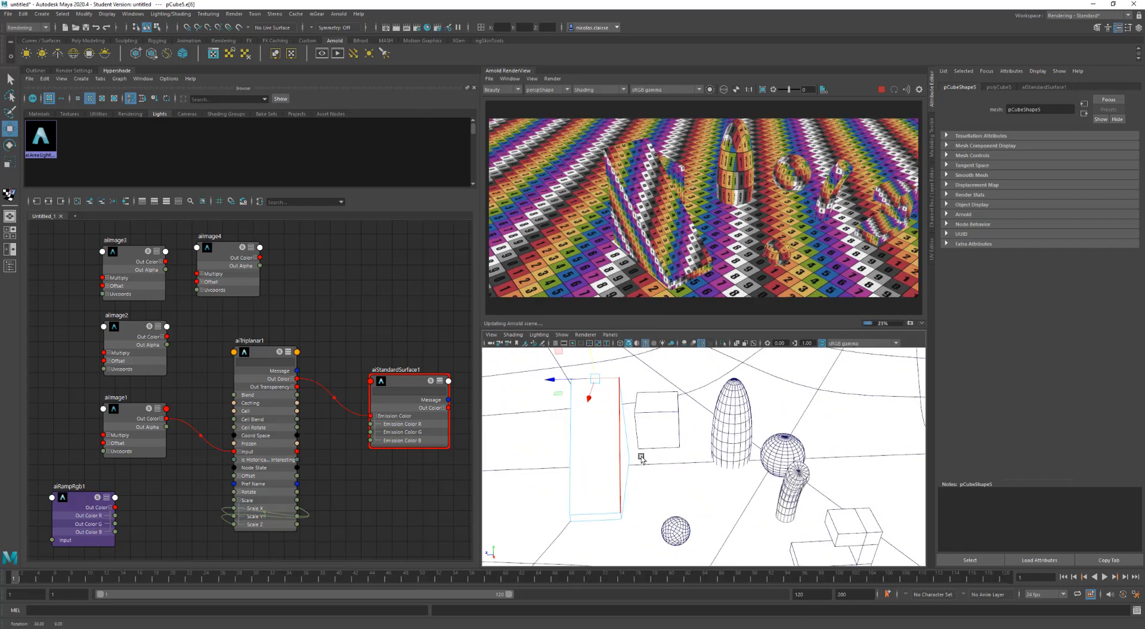
middle_click_drag(619, 227, 668, 256, "alt")
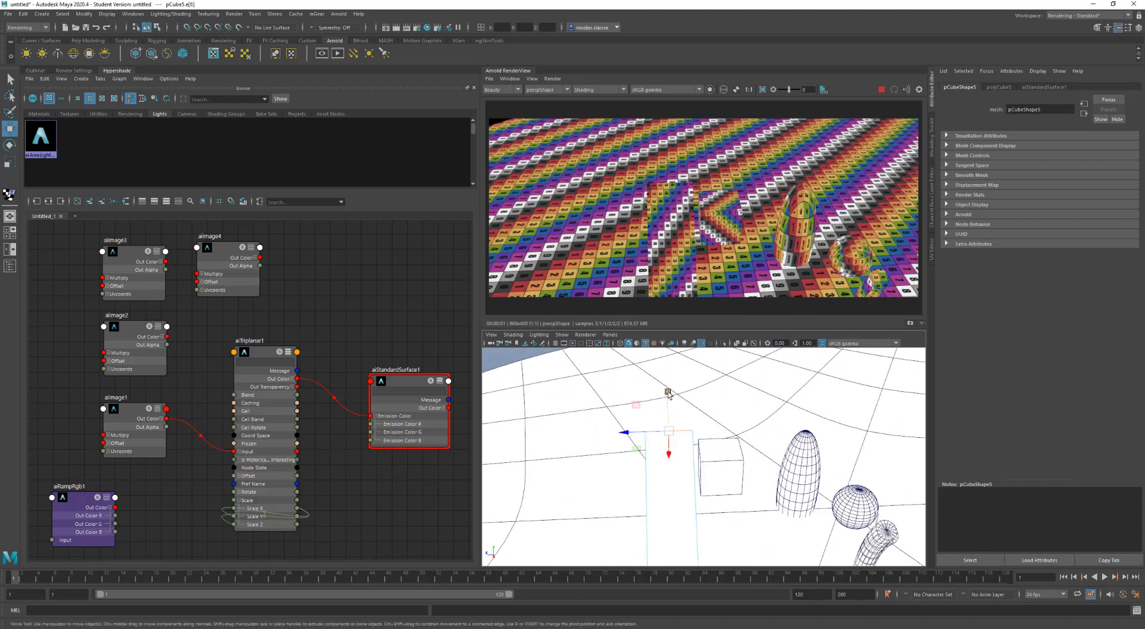
left_click_drag(668, 393, 663, 381)
left_click_drag(725, 432, 720, 442, "alt")
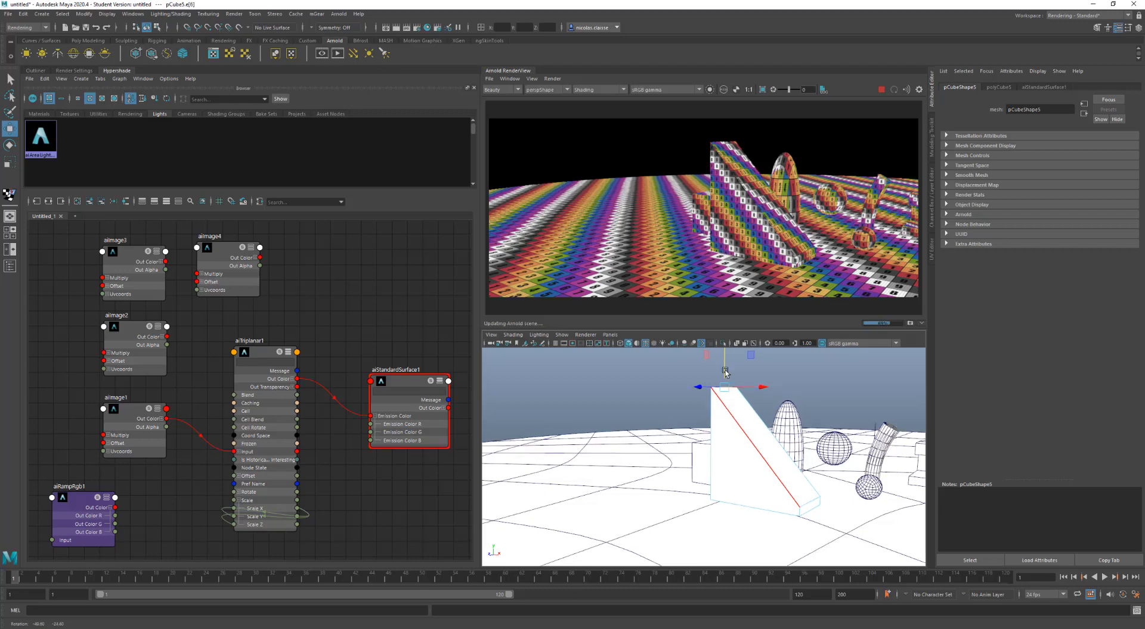
mouse_move(725, 373)
left_mouse_down()
mouse_move(725, 360)
mouse_move(721, 387)
left_mouse_up()
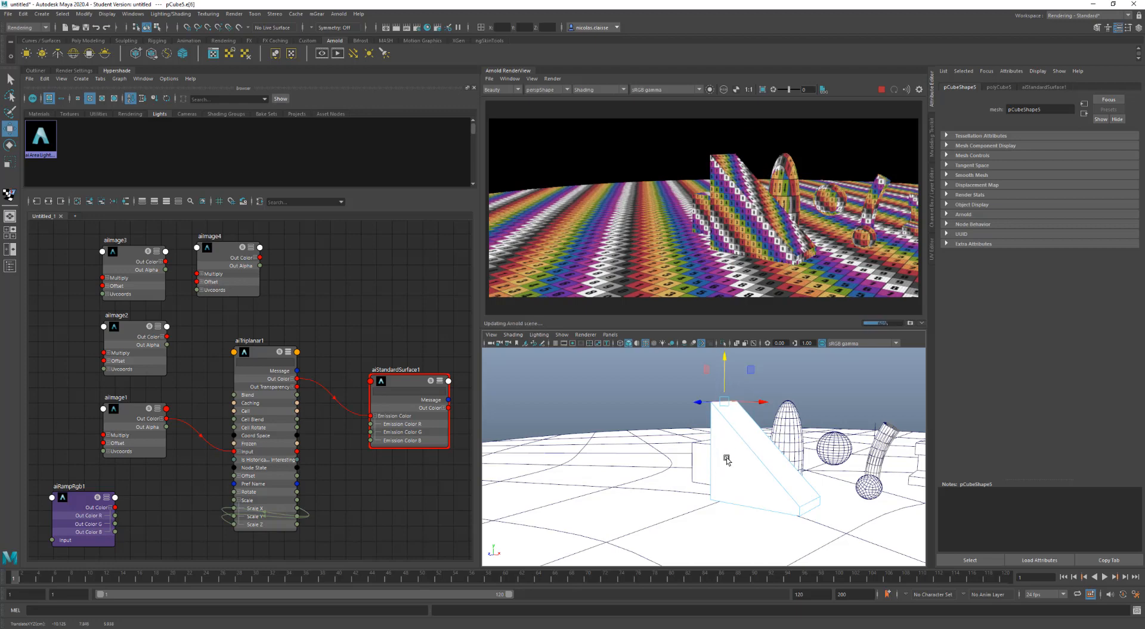
Step: Examine the projected texture up close on the ramp's side and sloped faces and on the large sphere
scroll(727, 456, "up", 6)
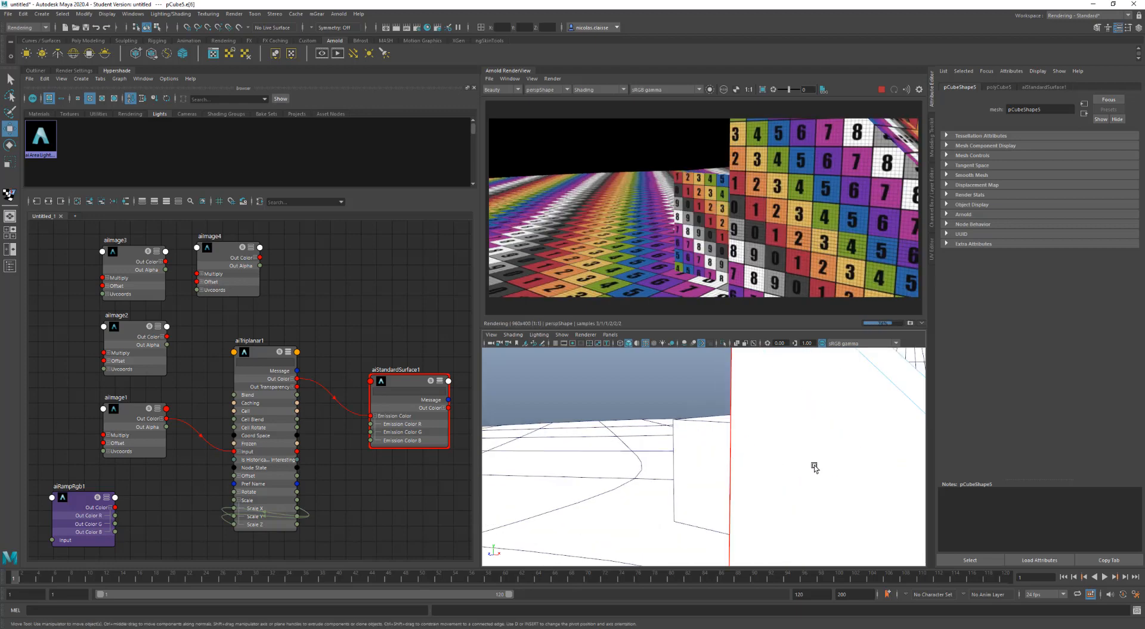
middle_click_drag(814, 468, 724, 436, "alt")
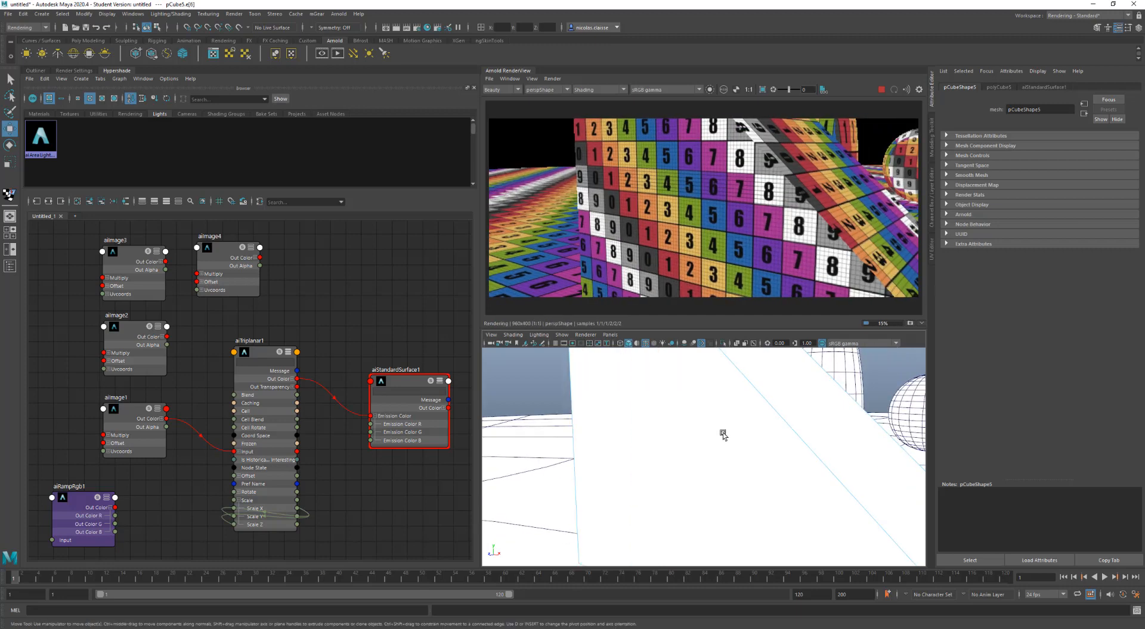
scroll(723, 433, "down", 5)
left_click(753, 472)
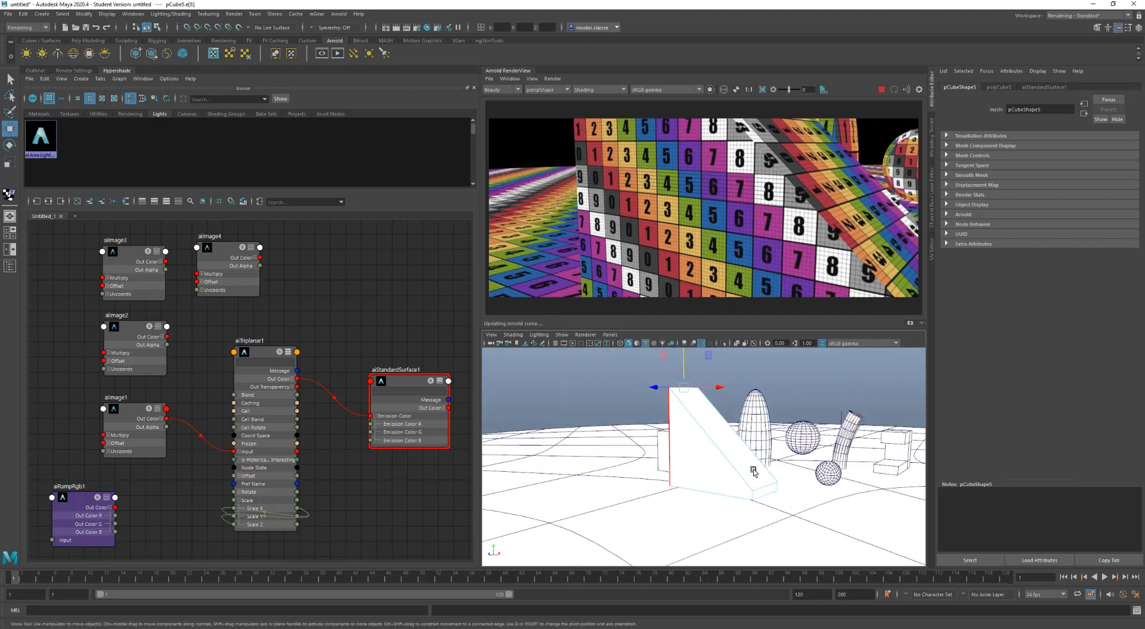
left_click(873, 472)
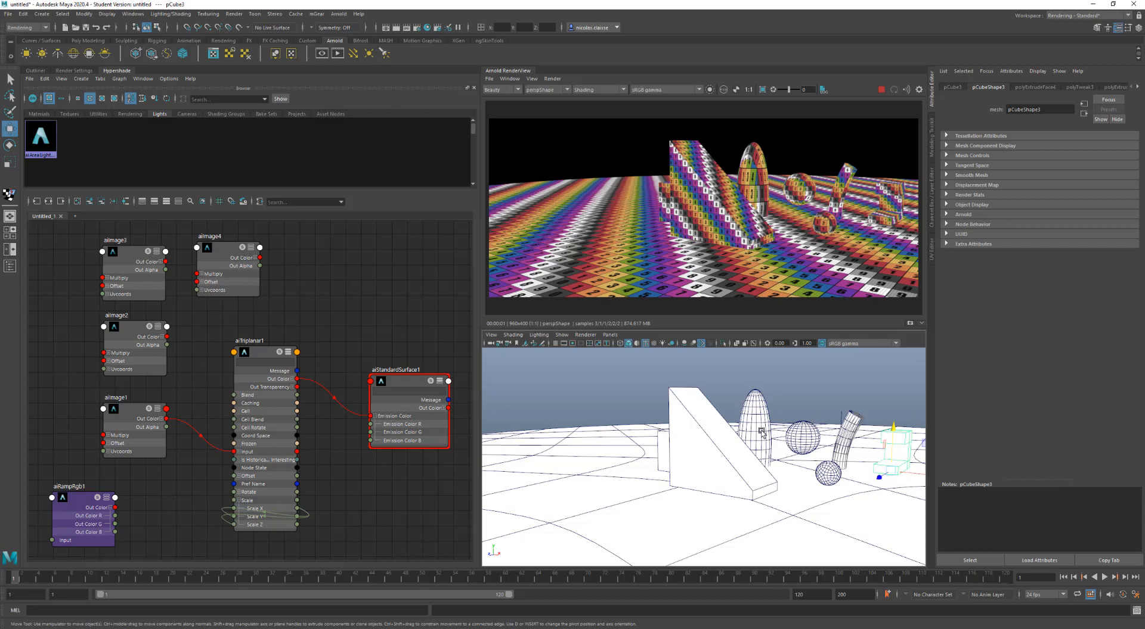
left_click(803, 435)
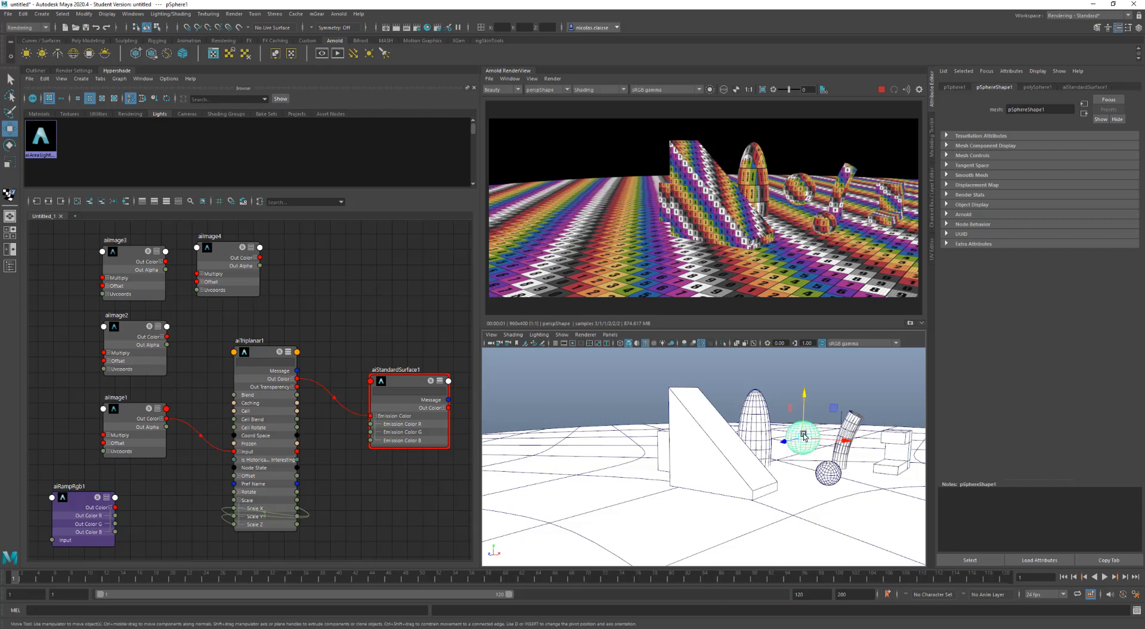
key("f")
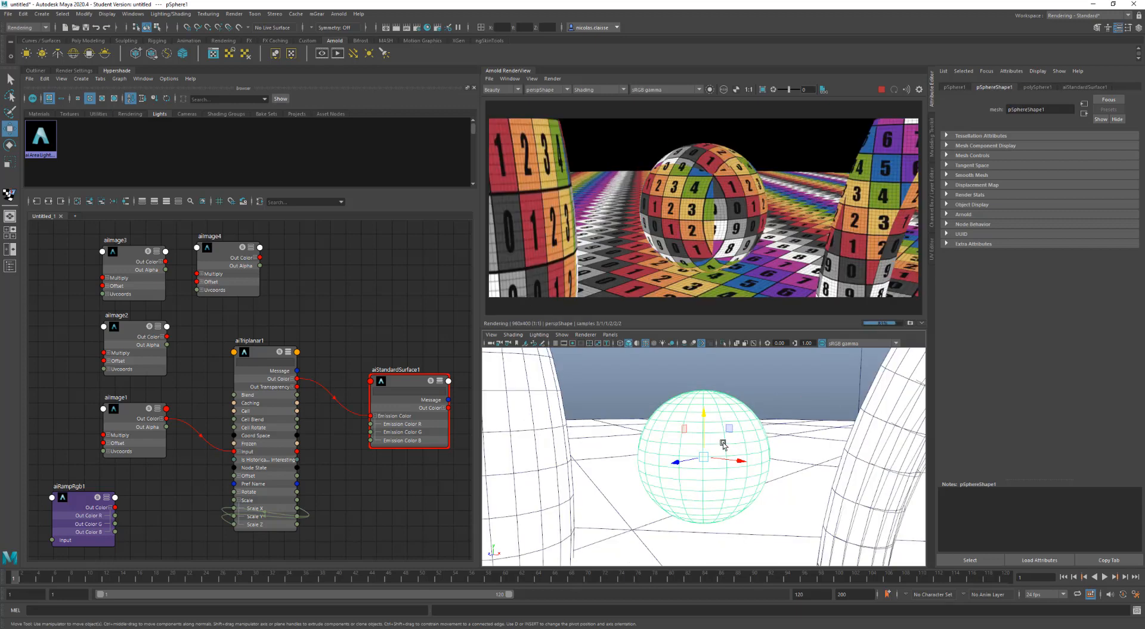
scroll(722, 453, "up", 5)
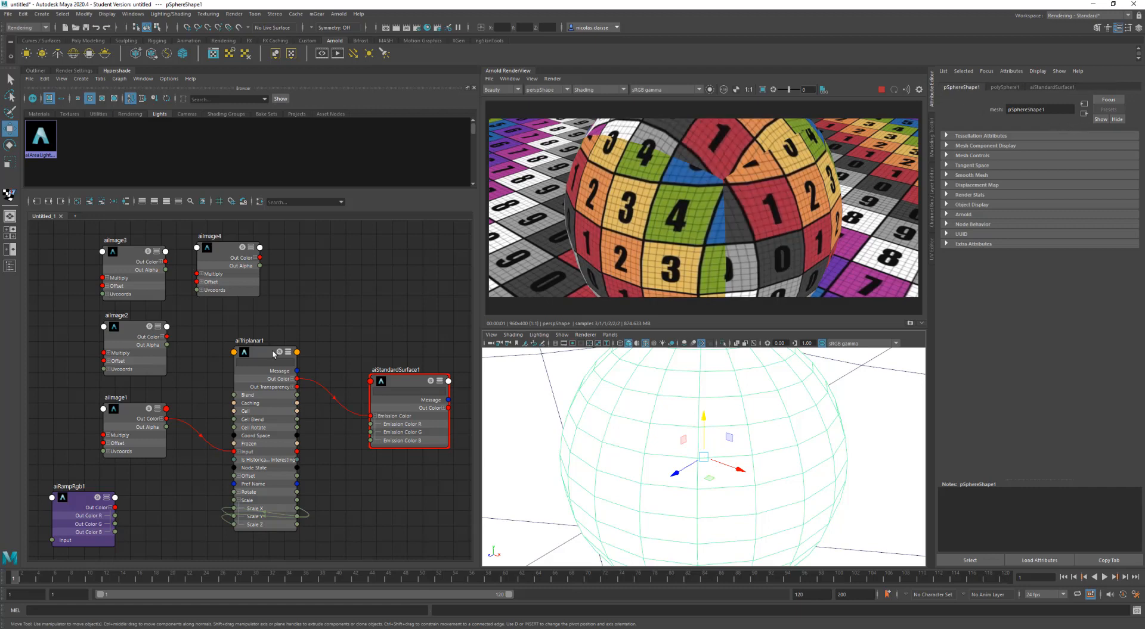
Step: Set aiTriplanar1's projection Blend to about 0.056 to soften the seams on the sphere
left_click(275, 351)
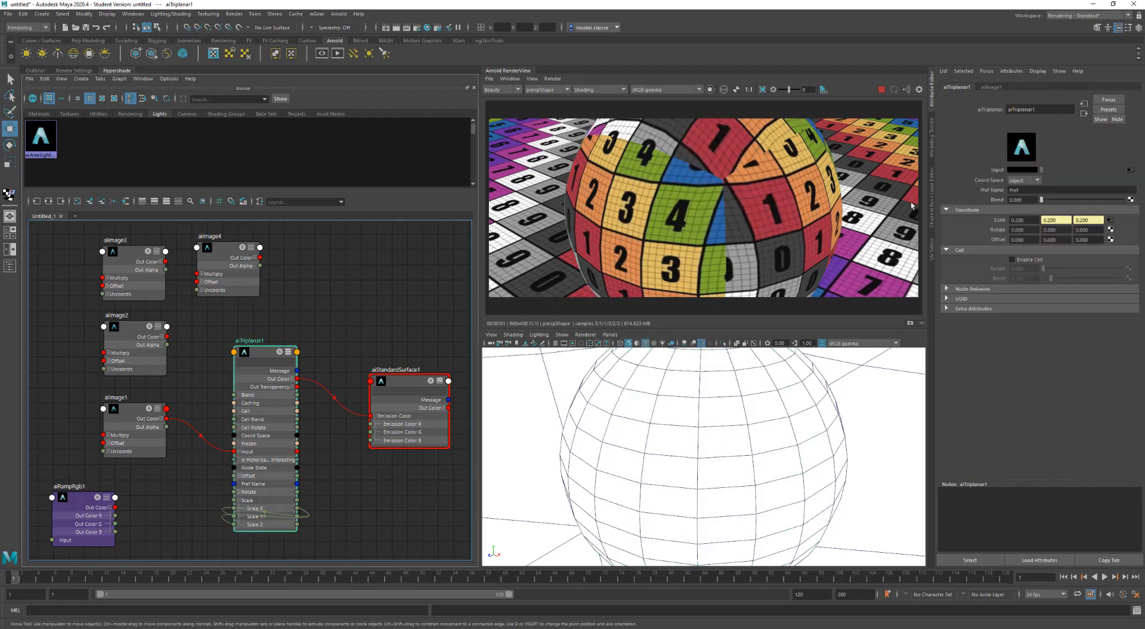
left_click(1042, 201)
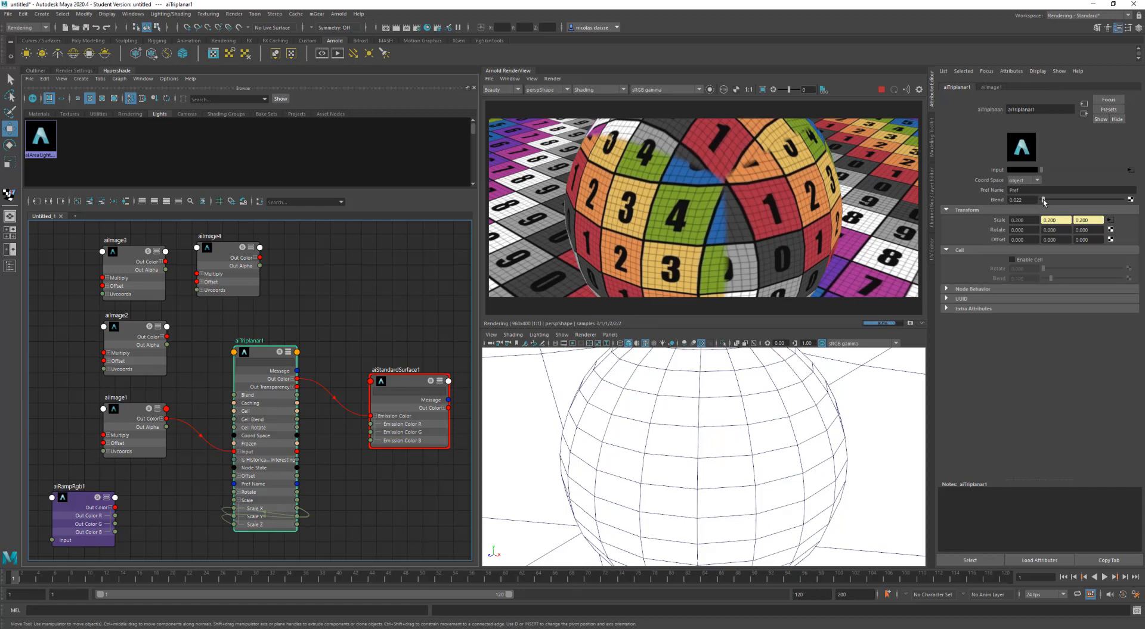
left_click_drag(1042, 201, 1045, 202)
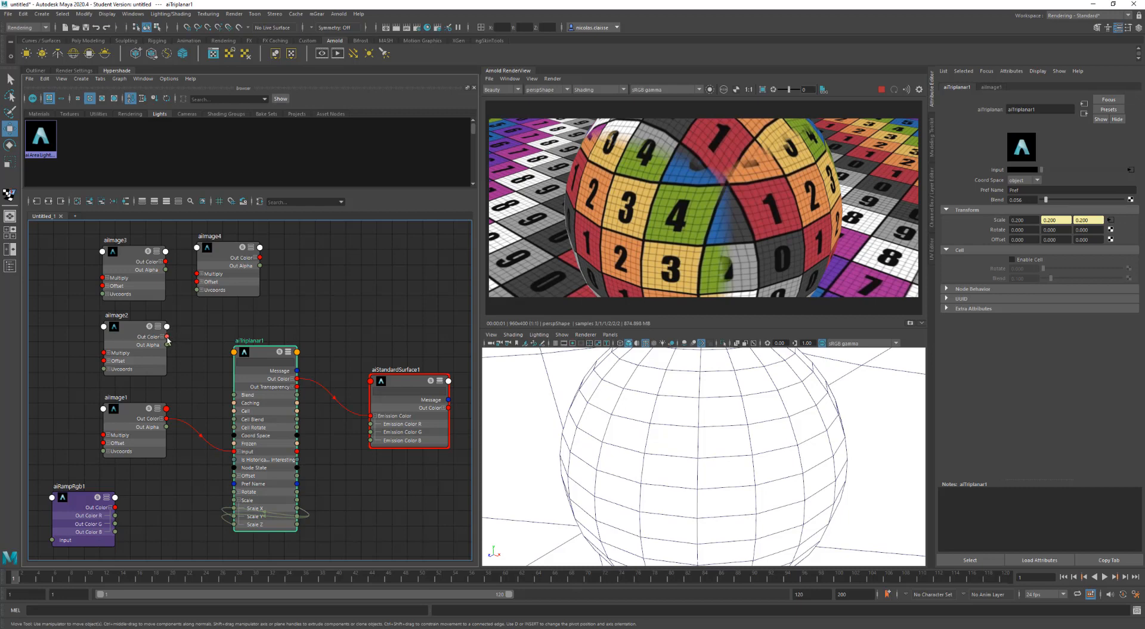
Step: Connect aiImage2's Out Color to aiTriplanar1's Input and compare a Blend of 0 with a Blend of 0.050
left_click_drag(168, 339, 234, 451)
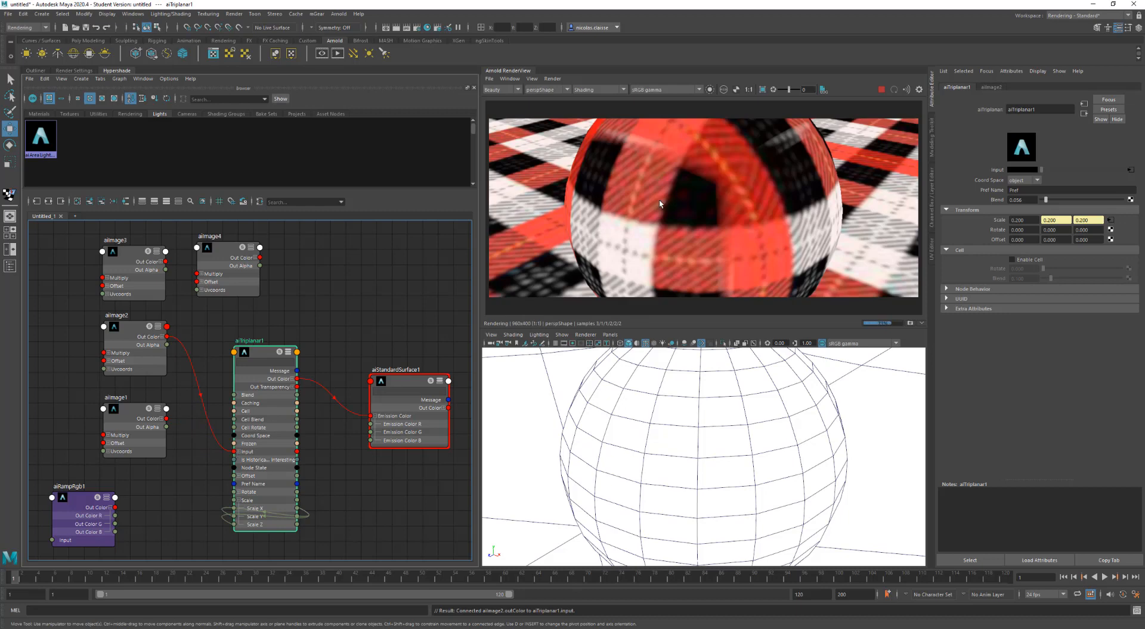
key("[")
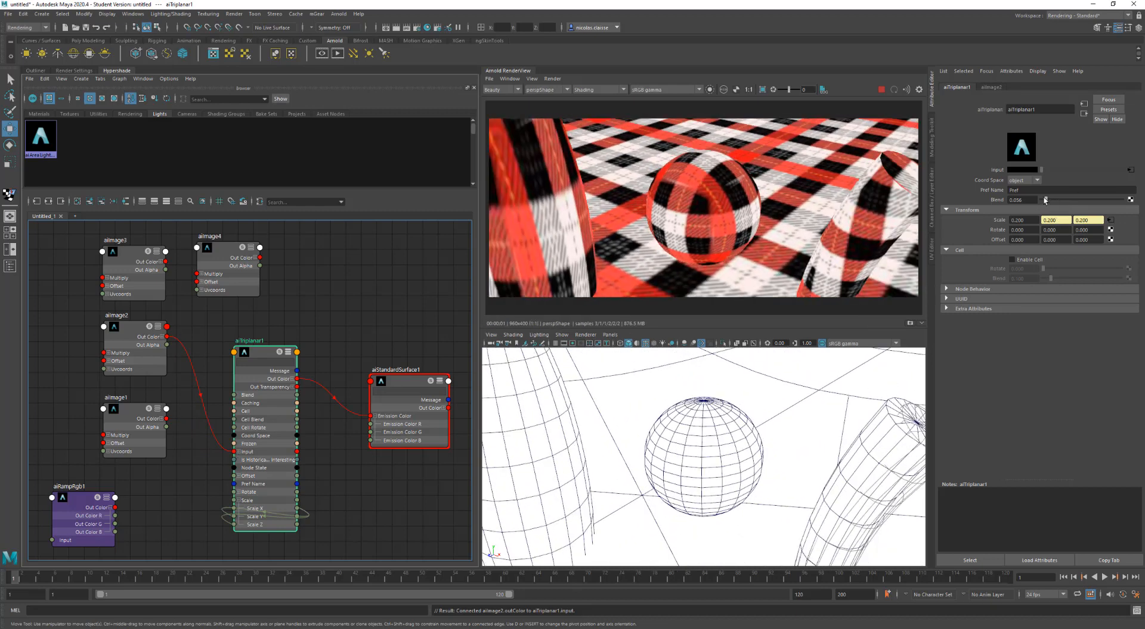
left_click_drag(1045, 201, 1041, 201)
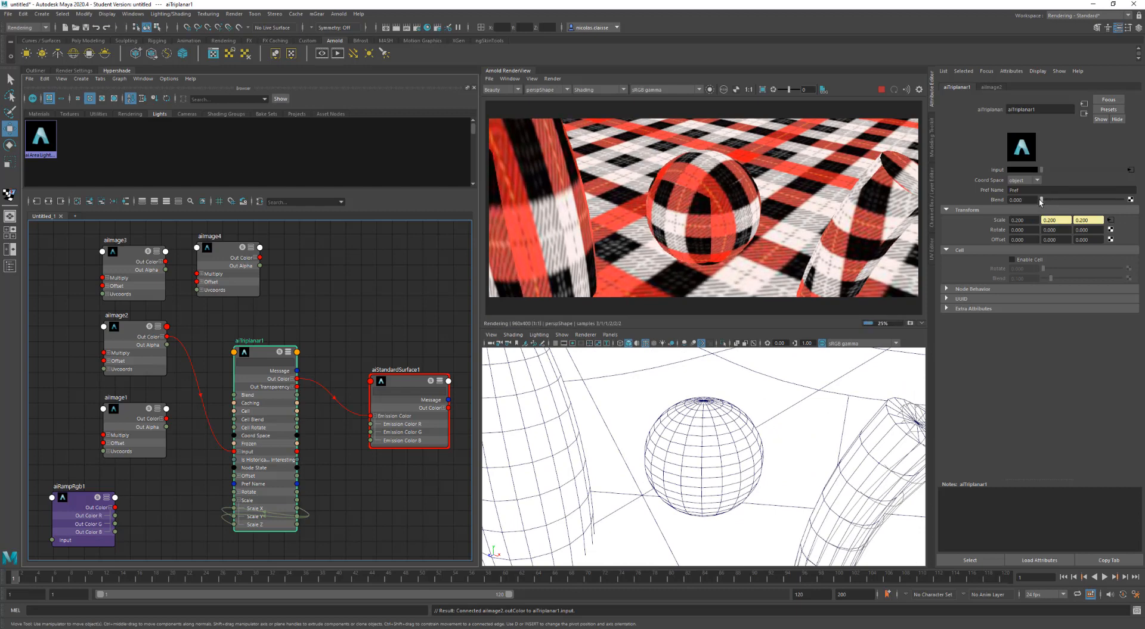
left_click_drag(1042, 202, 1044, 202)
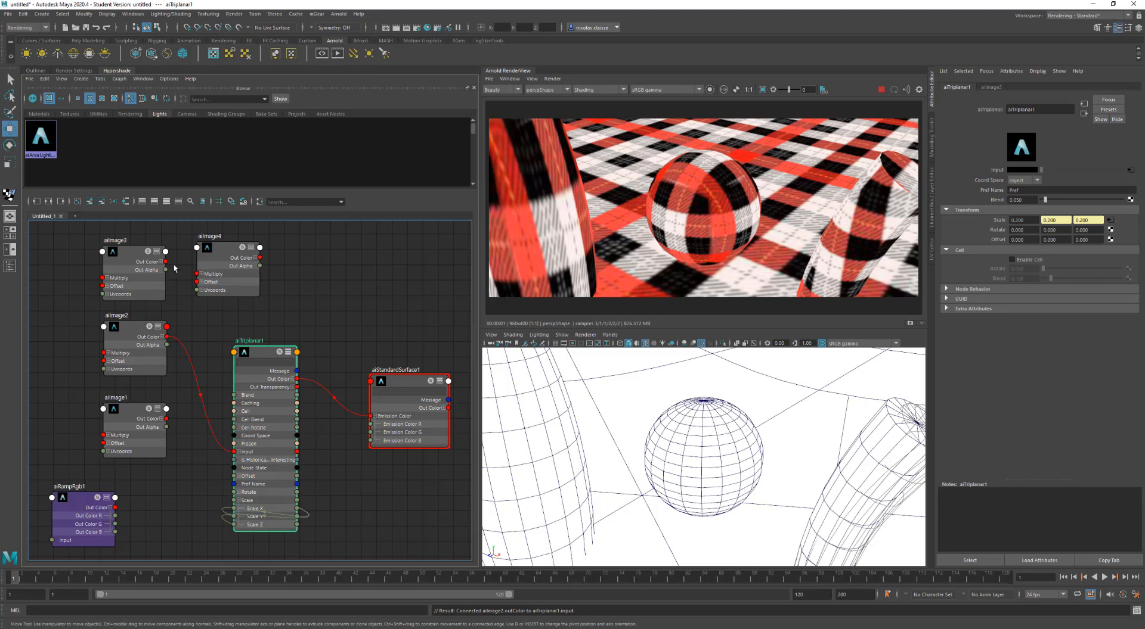
Step: Try aiImage3 and aiImage4 as aiTriplanar1's Input and inspect the blended projection on the sphere and neighbouring objects
left_click_drag(167, 263, 234, 453)
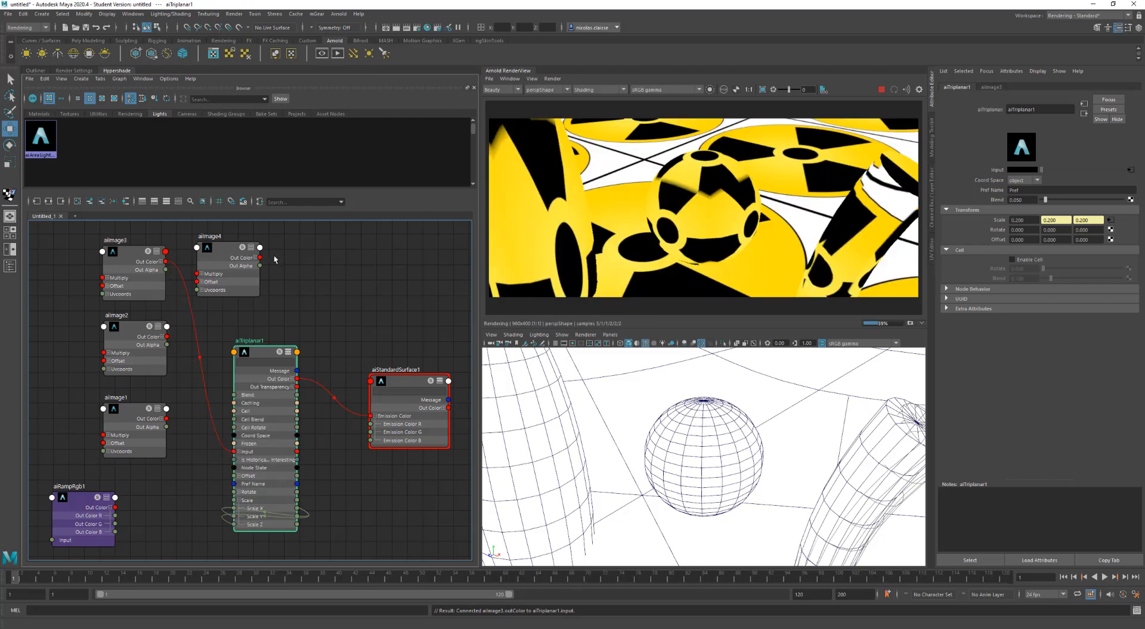
left_click_drag(260, 260, 233, 454)
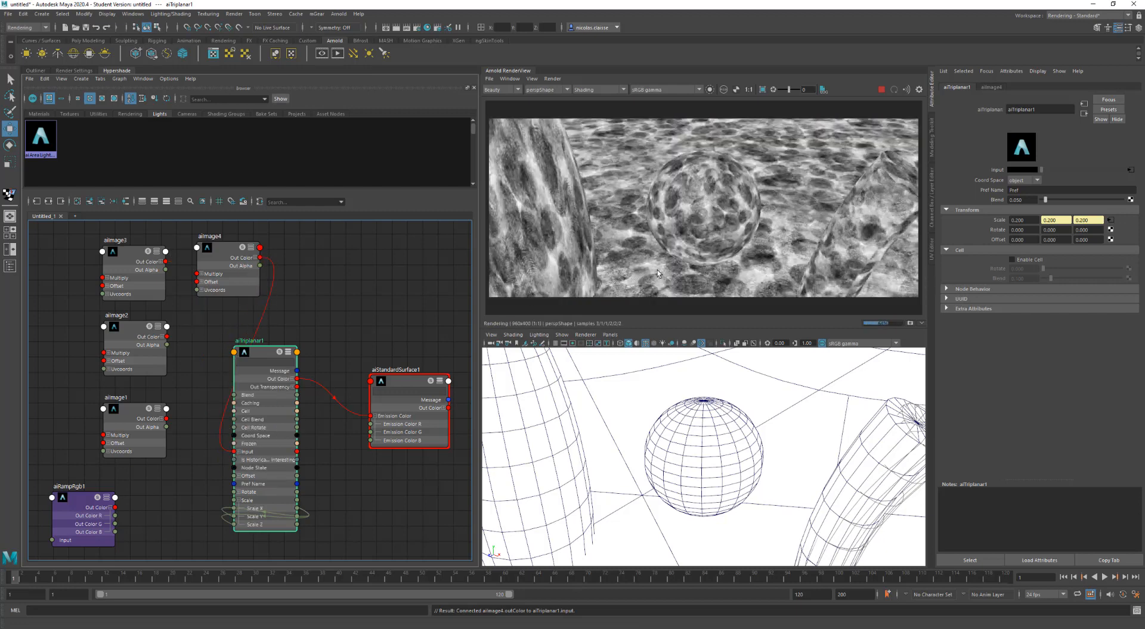
scroll(673, 212, "down", 5, "alt")
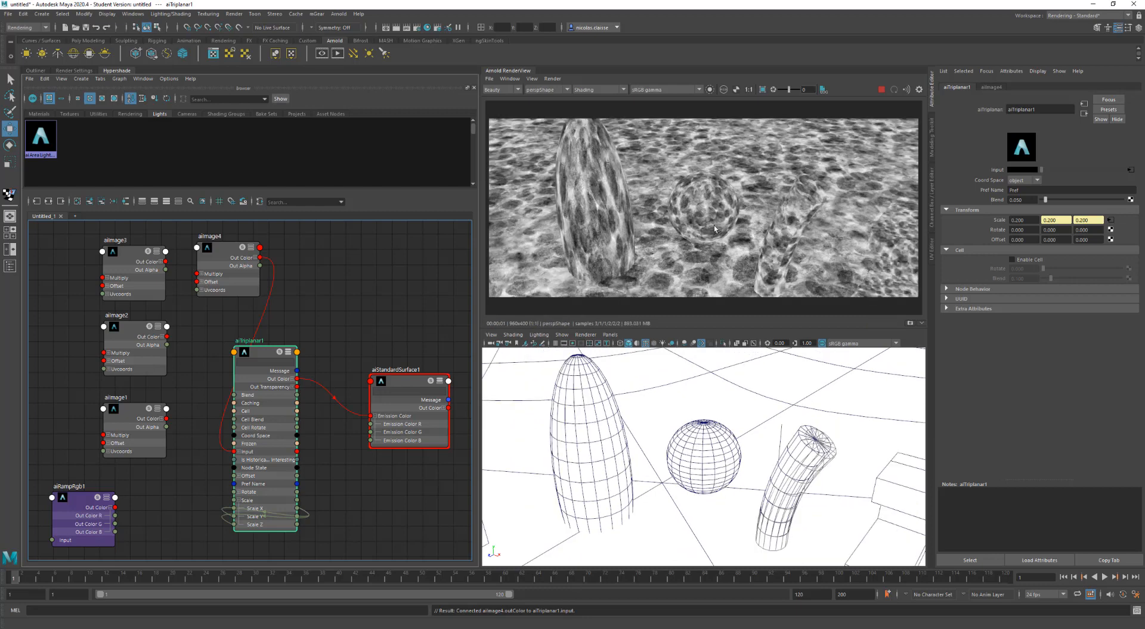
left_click_drag(714, 225, 697, 220, "alt")
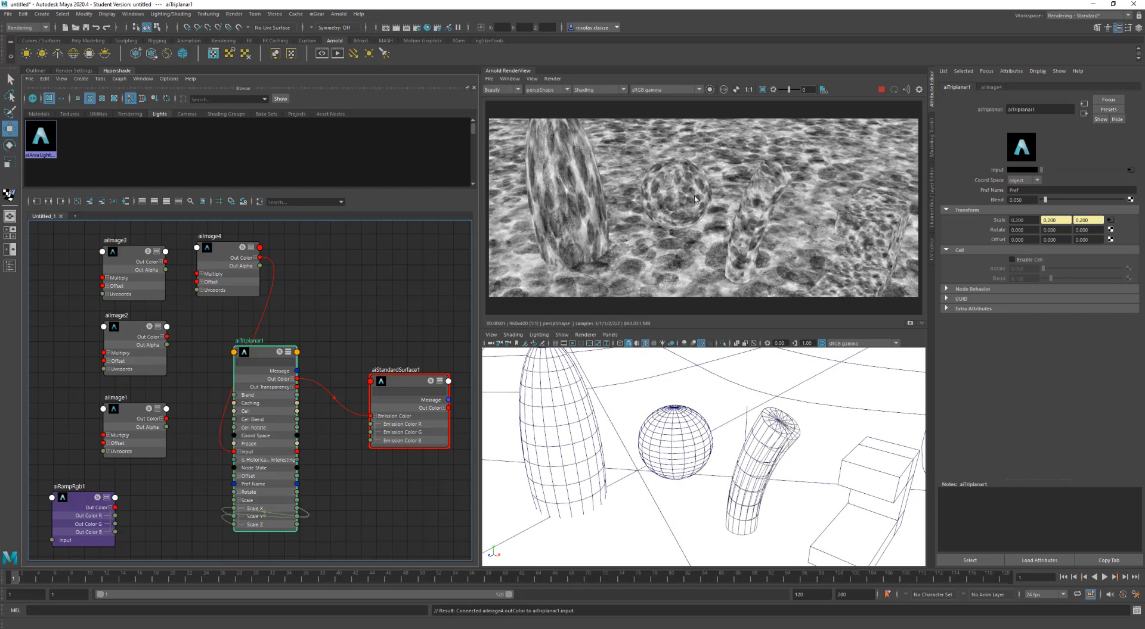
scroll(667, 189, "up", 6)
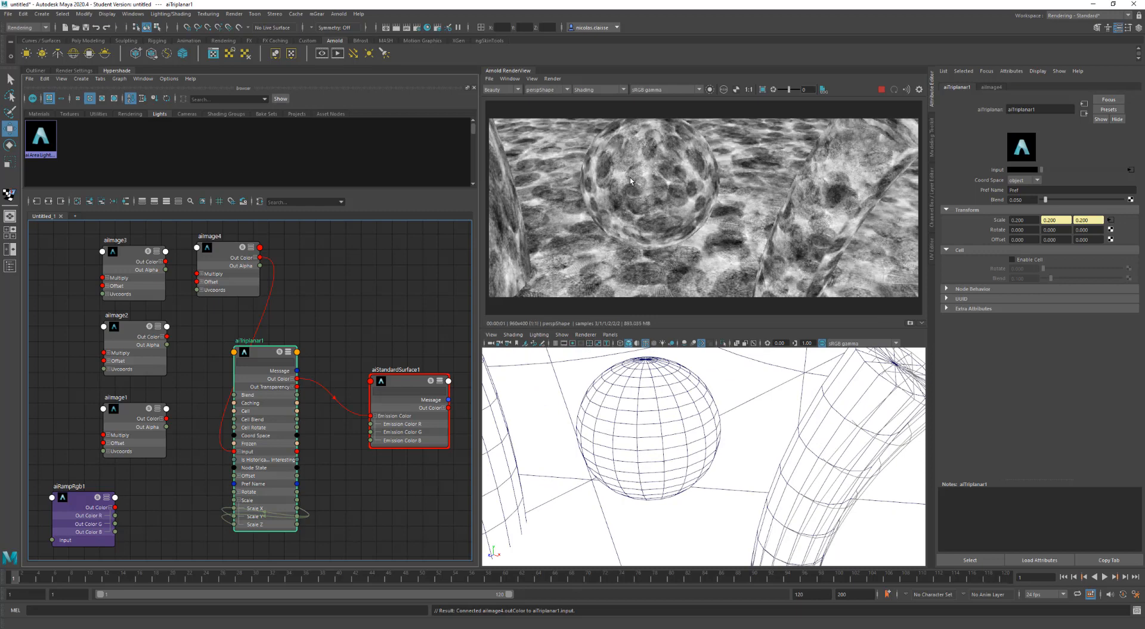
scroll(630, 177, "down", 8)
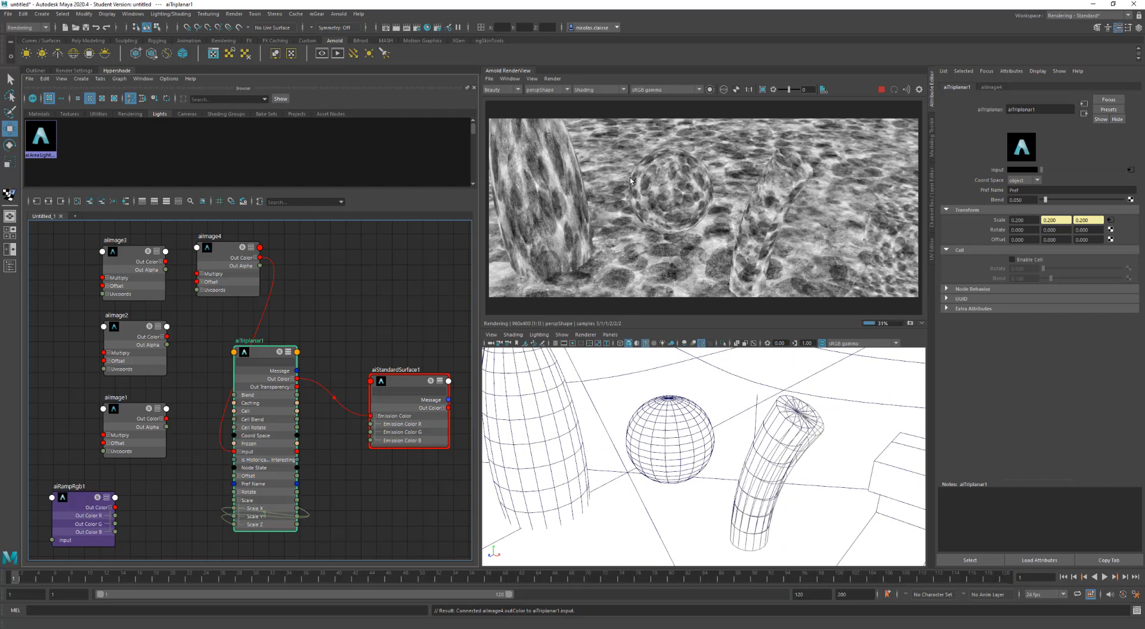
scroll(630, 177, "down", 5)
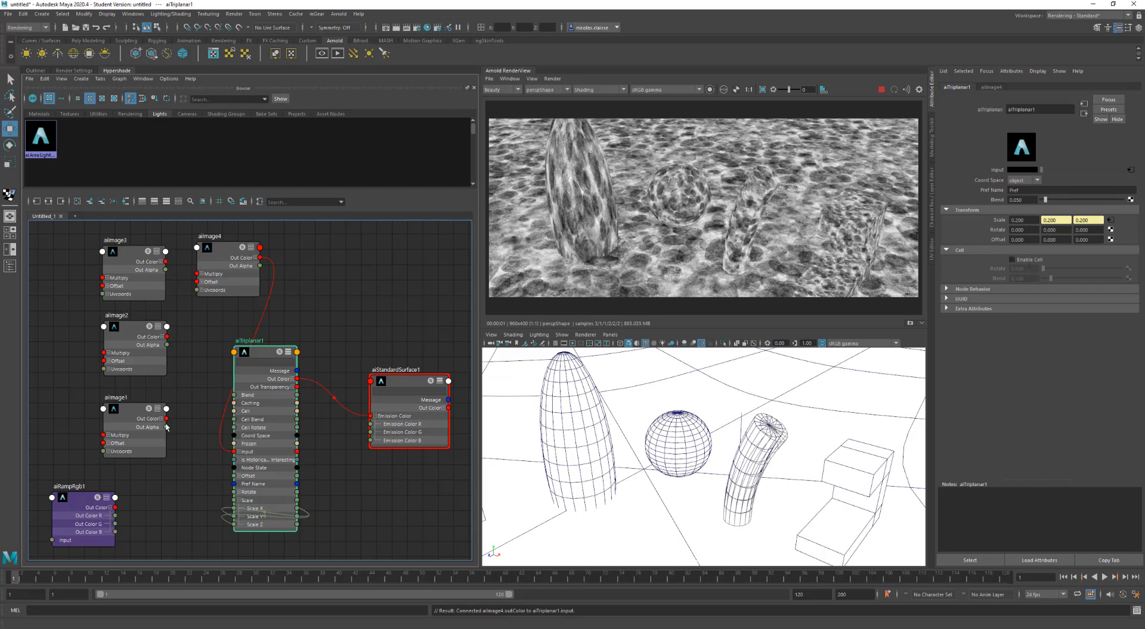
Step: Reconnect aiImage1's Out Color to aiTriplanar1's Input, and try a small X rotation of the projection, undoing it
left_click_drag(166, 419, 234, 452)
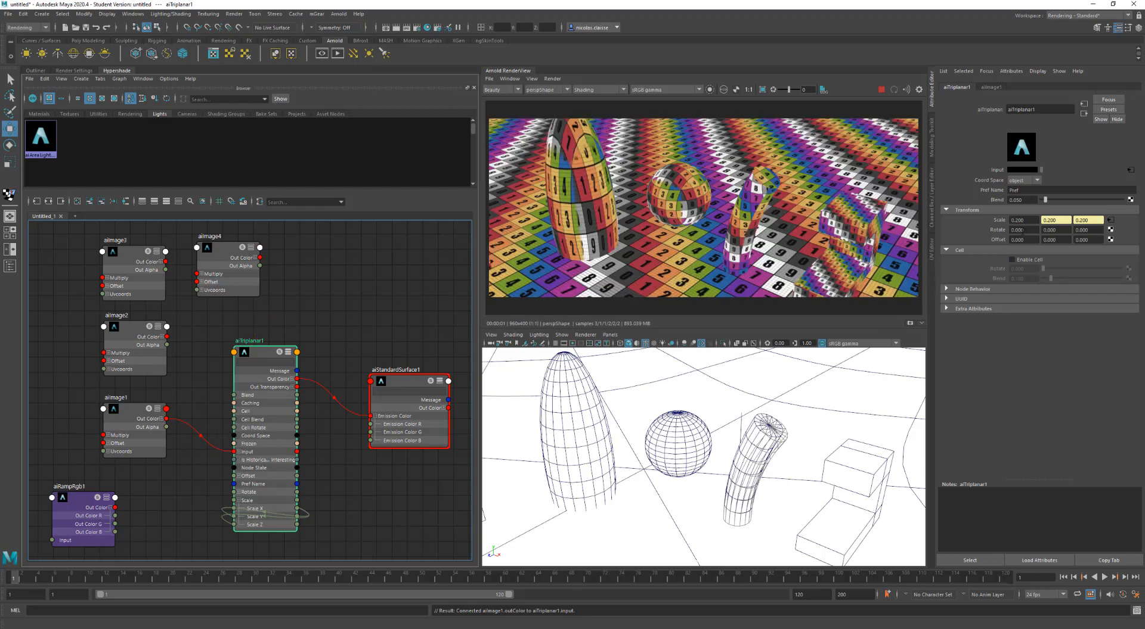
left_click_drag(1027, 230, 1035, 230, "ctrl")
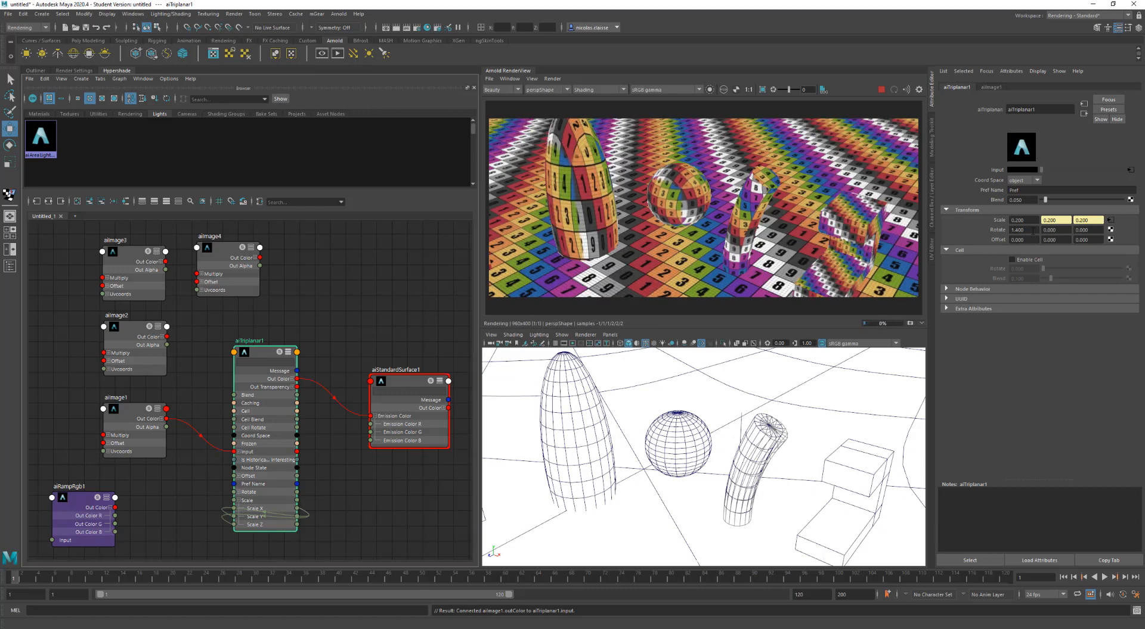
key("ctrl+z")
key("ctrl+z")
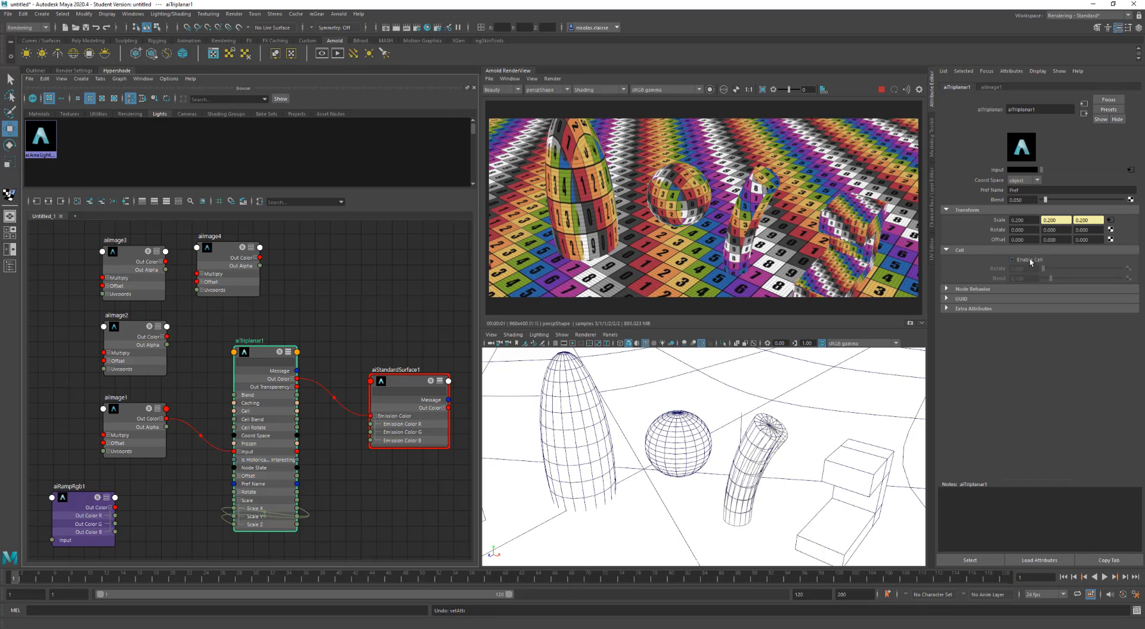
Step: Enable Cell on aiTriplanar1 with the cell Blend at 0 and the cell Rotate at about 0.558
left_click(1030, 261)
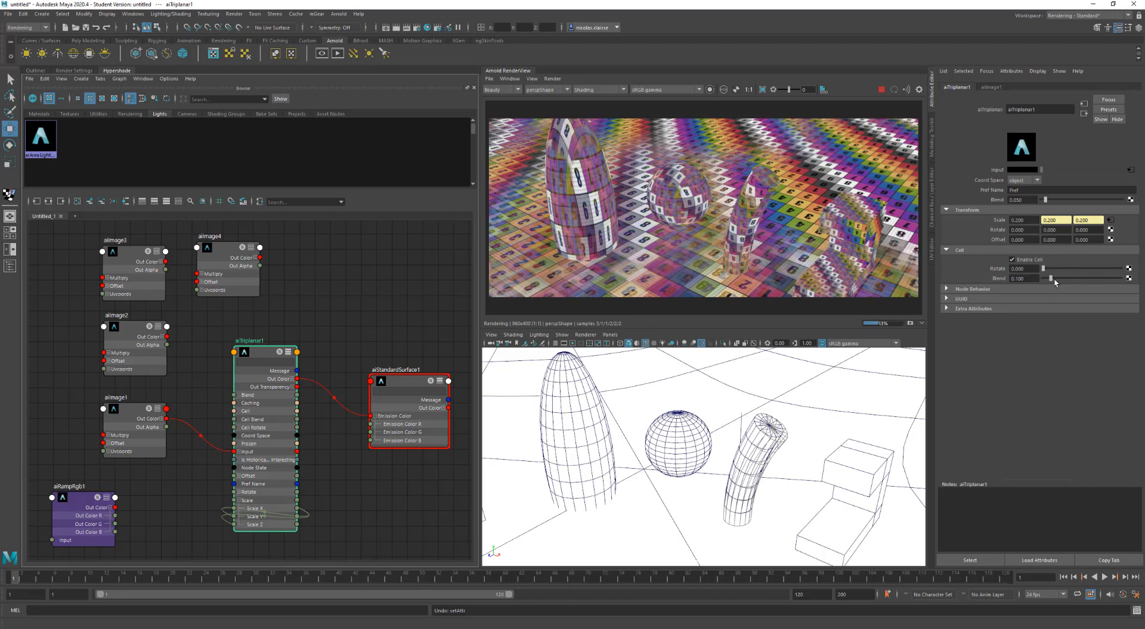
left_click_drag(1050, 281, 1035, 282)
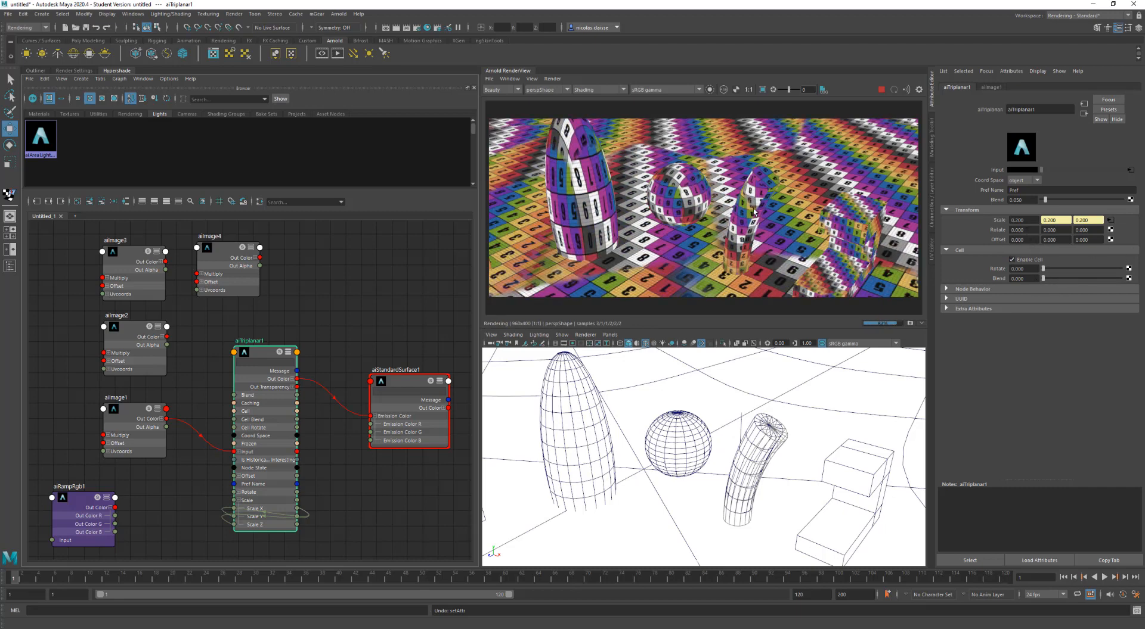
key("a")
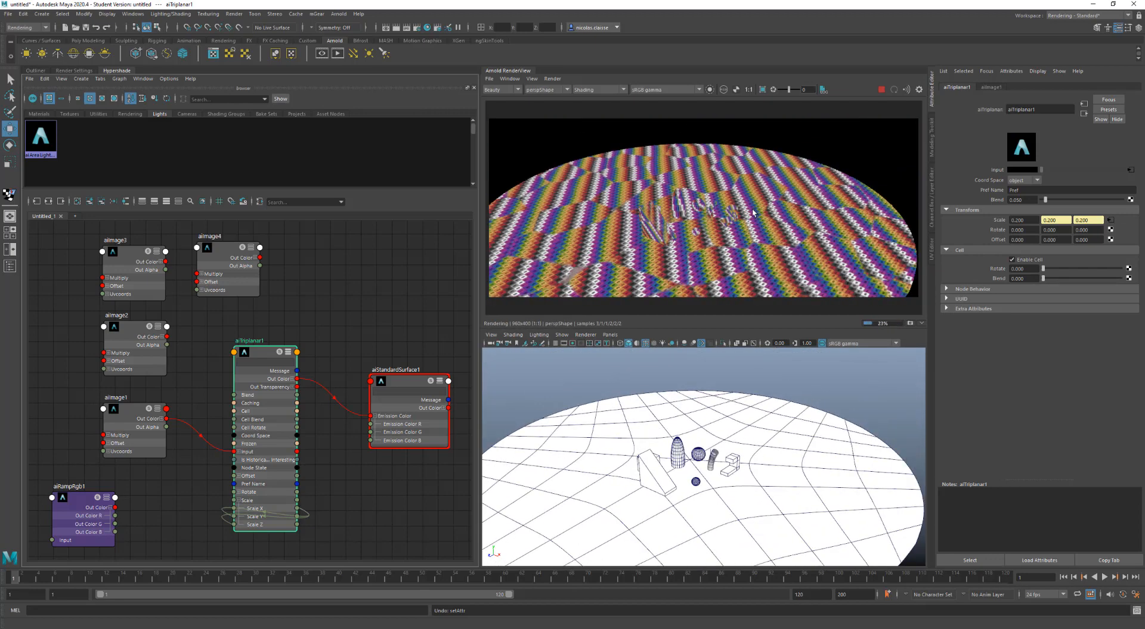
left_click_drag(726, 239, 761, 252, "alt")
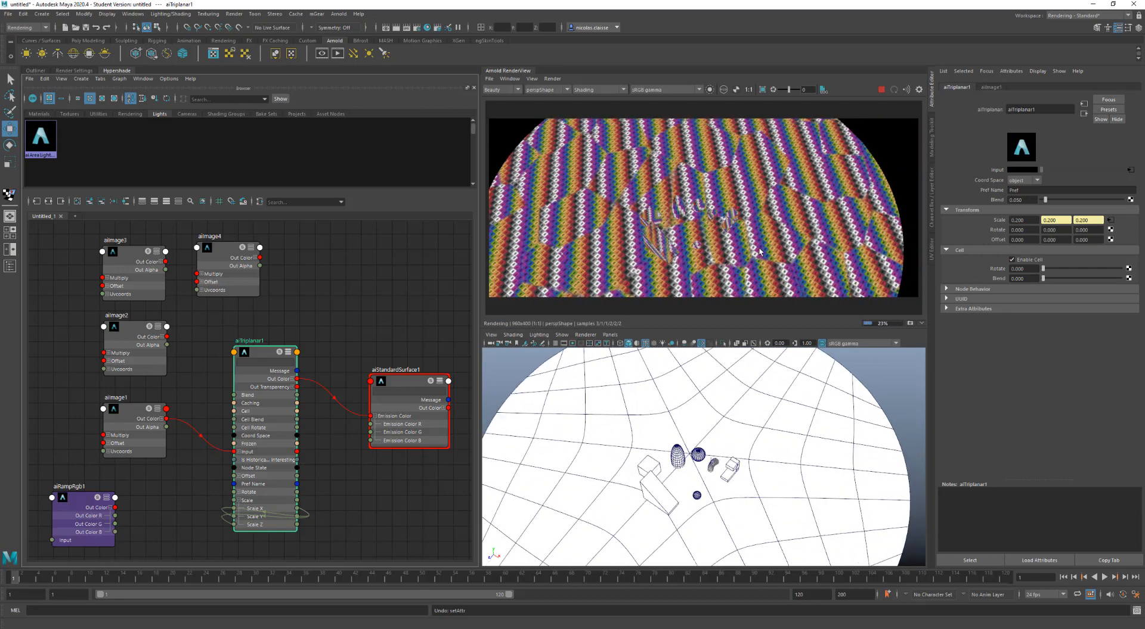
middle_click_drag(760, 251, 748, 211, "alt")
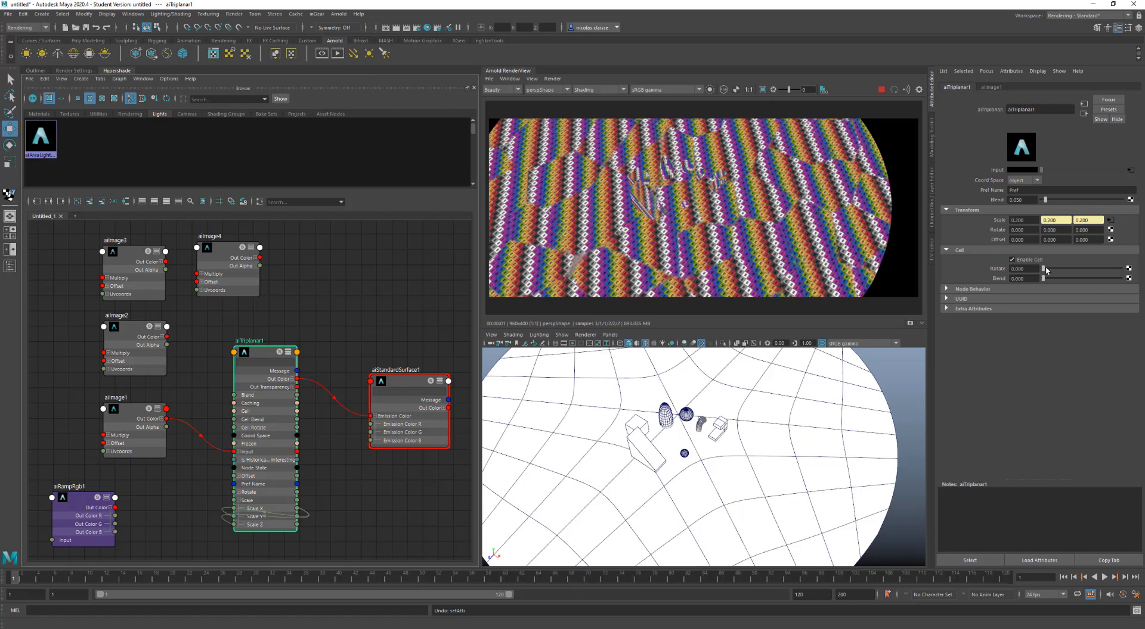
left_click_drag(1047, 270, 1091, 269)
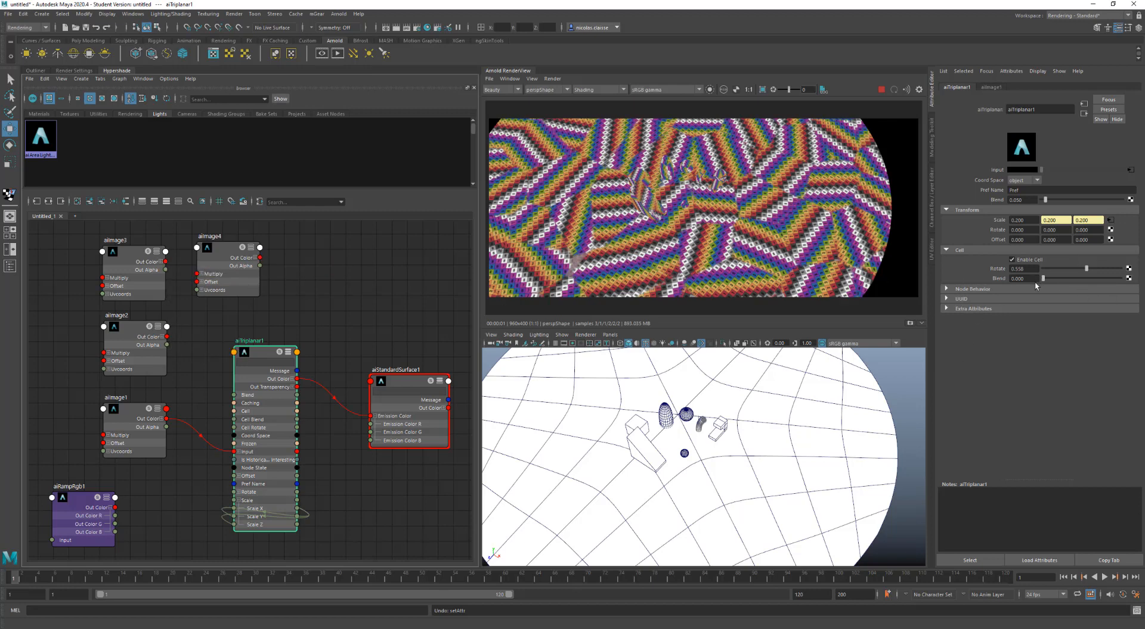
Step: Try aiImage3 and aiImage2 as aiTriplanar1's Input with Cell enabled, and lower the cell Rotate to 0
left_click_drag(1043, 278, 1036, 278)
left_click_drag(166, 262, 234, 452)
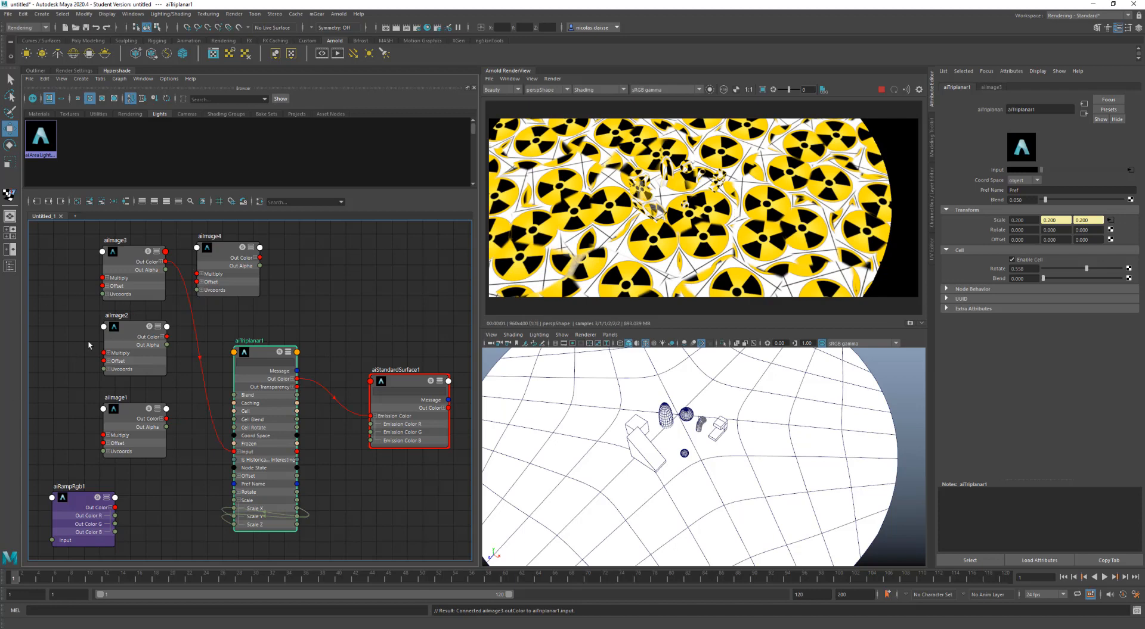
left_click_drag(166, 337, 239, 453)
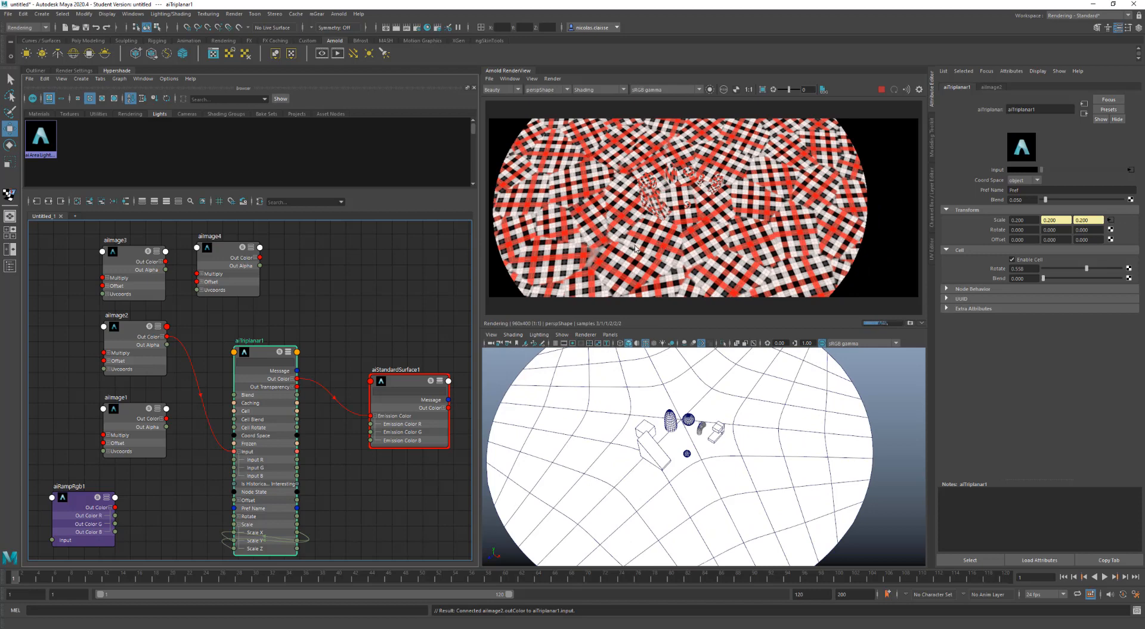
left_click_drag(1085, 272, 1026, 269)
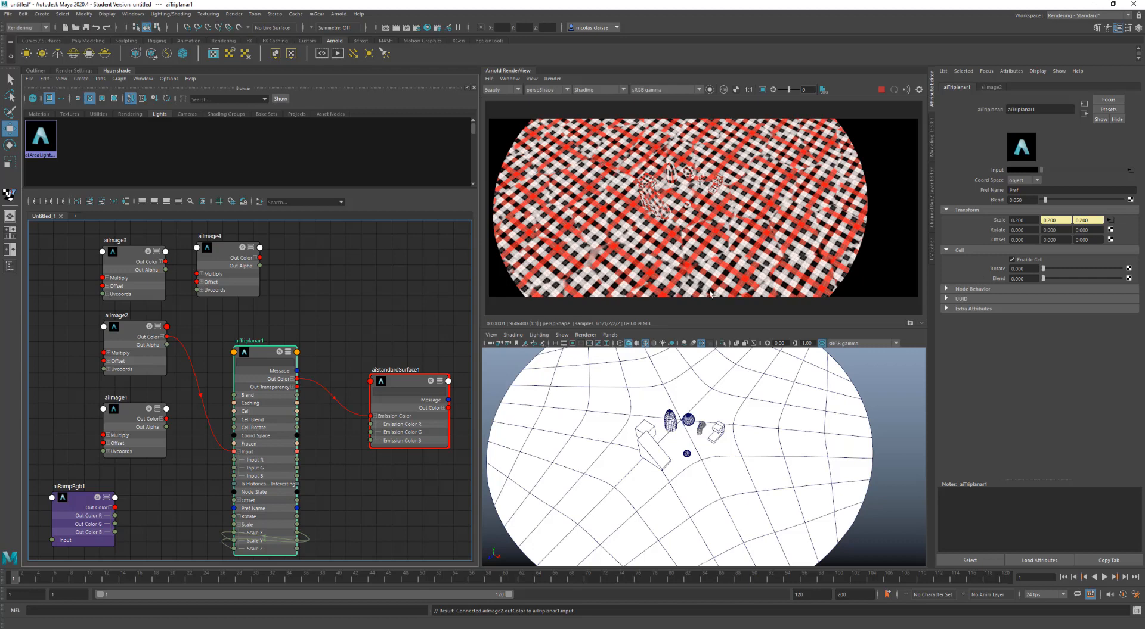
Step: Connect aiImage4's Out Color to aiTriplanar1's Input, set the cell Rotate to 1.000, and compare Cell on and off
left_click_drag(260, 257, 234, 453)
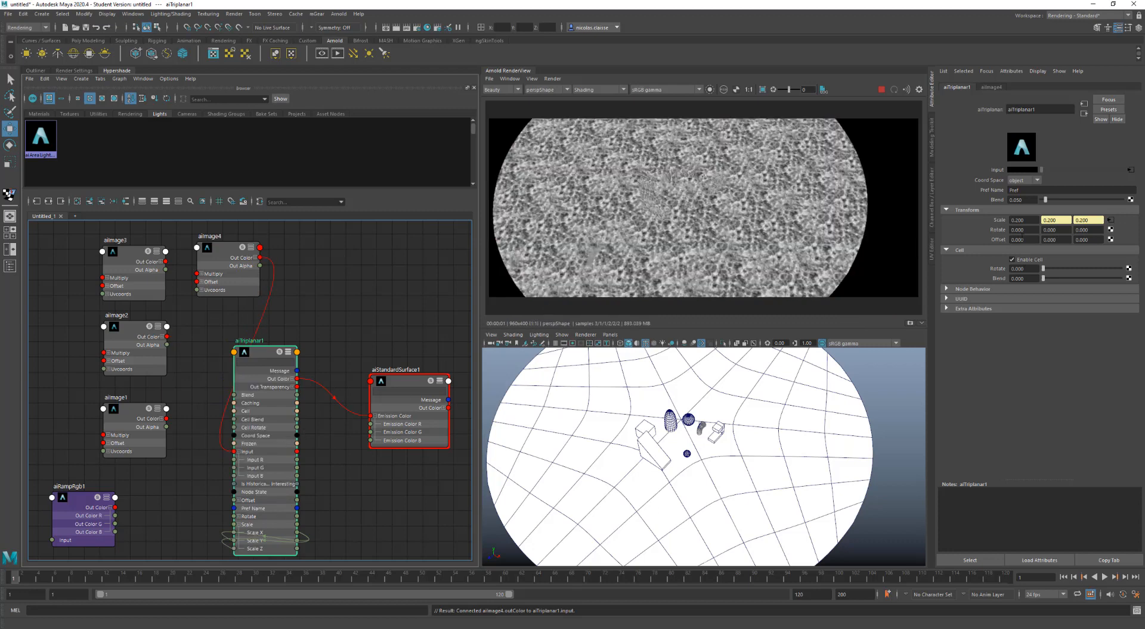
left_click(1025, 261)
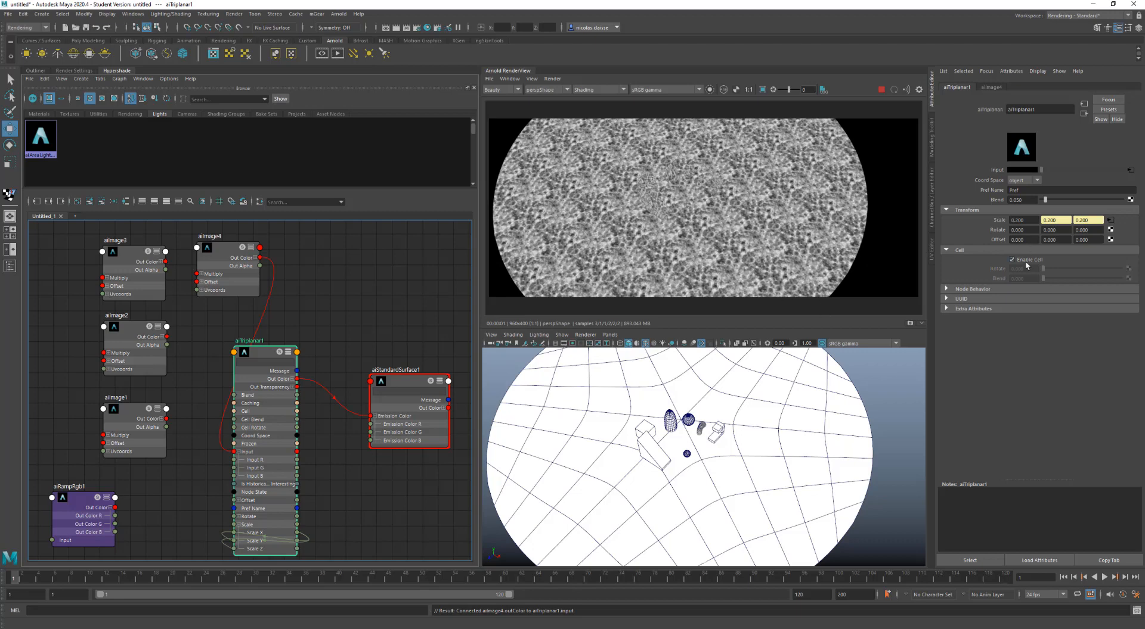
left_click_drag(1046, 268, 1120, 269)
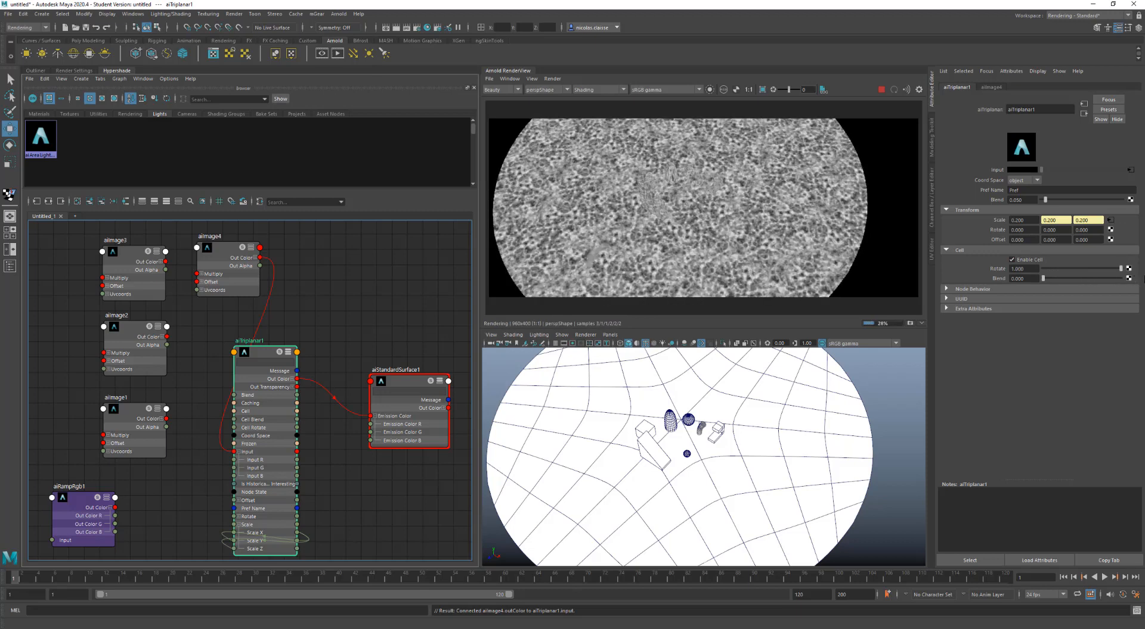
left_click(1027, 261)
left_click(1027, 260)
scroll(721, 235, "down", 5)
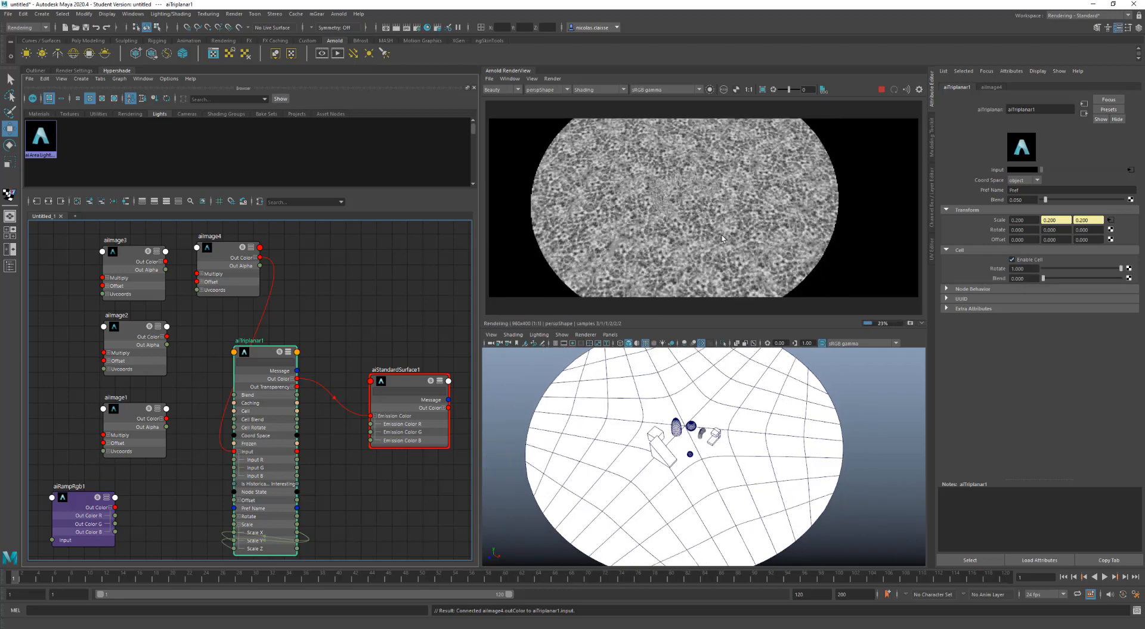
scroll(718, 249, "down", 1)
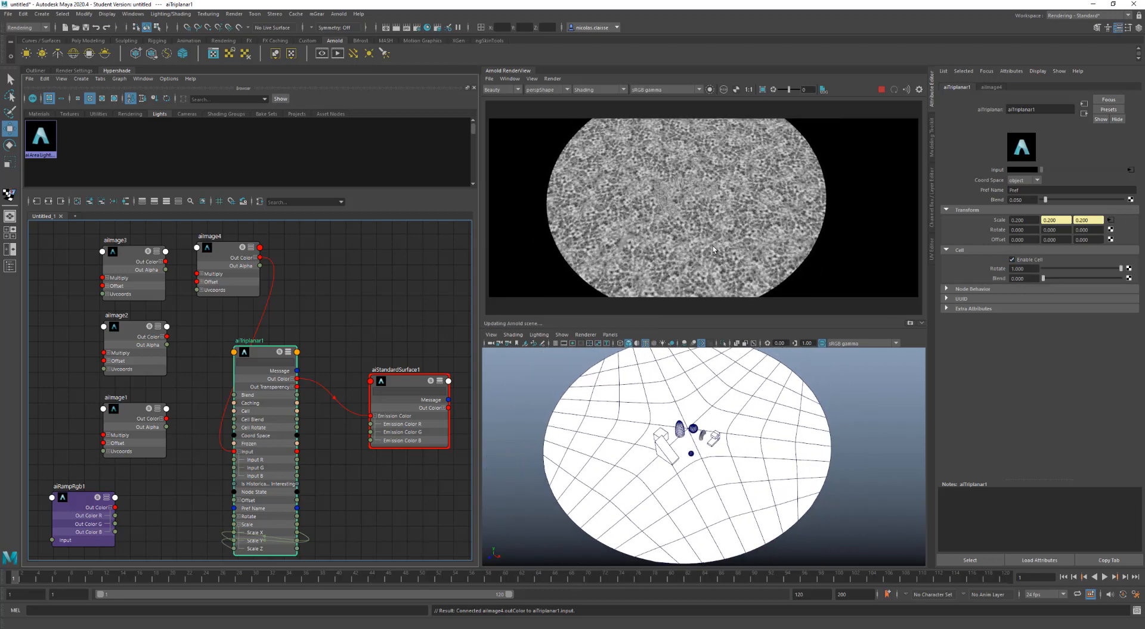
Step: Set aiTriplanar1's Scale to 0.5 and inspect the projected texture closer to the objects
left_click(1023, 220)
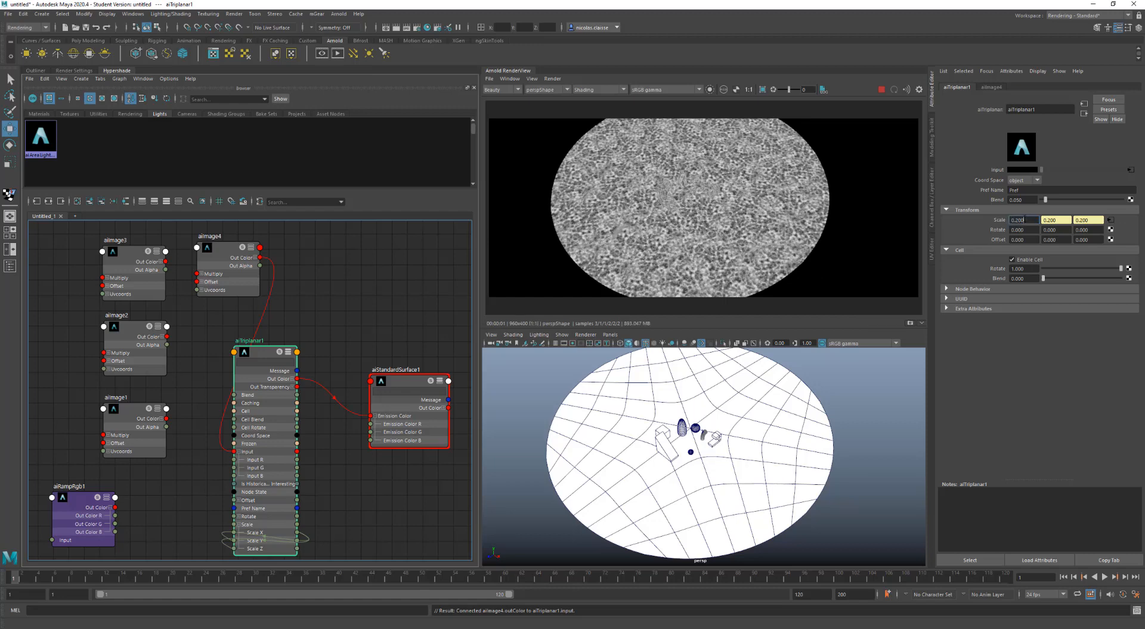
type("0.")
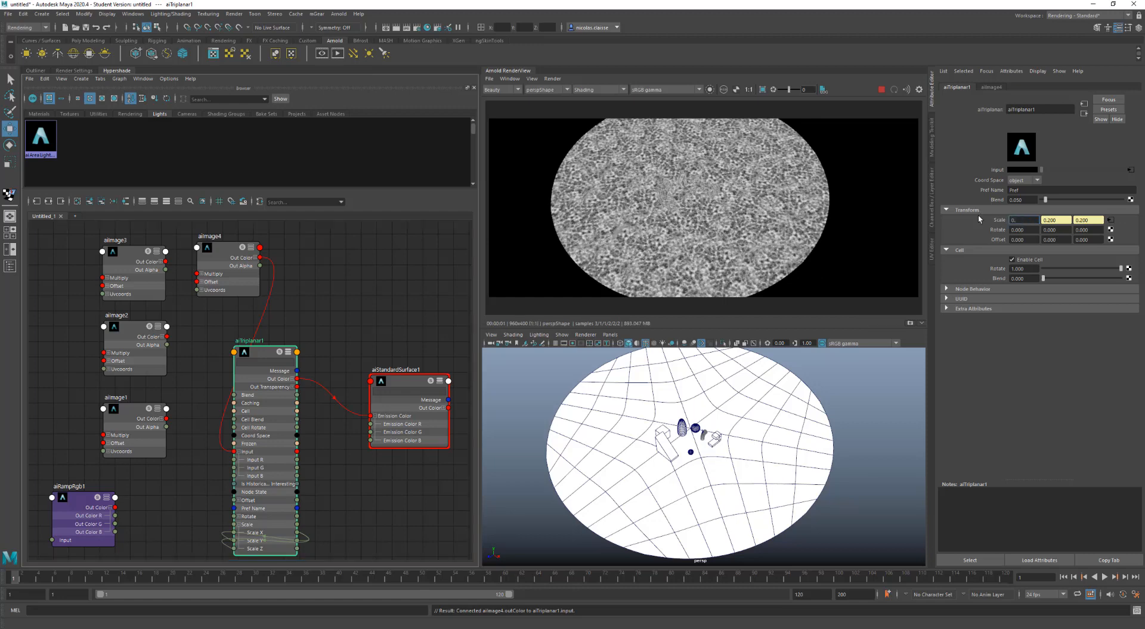
type("5")
key("Return")
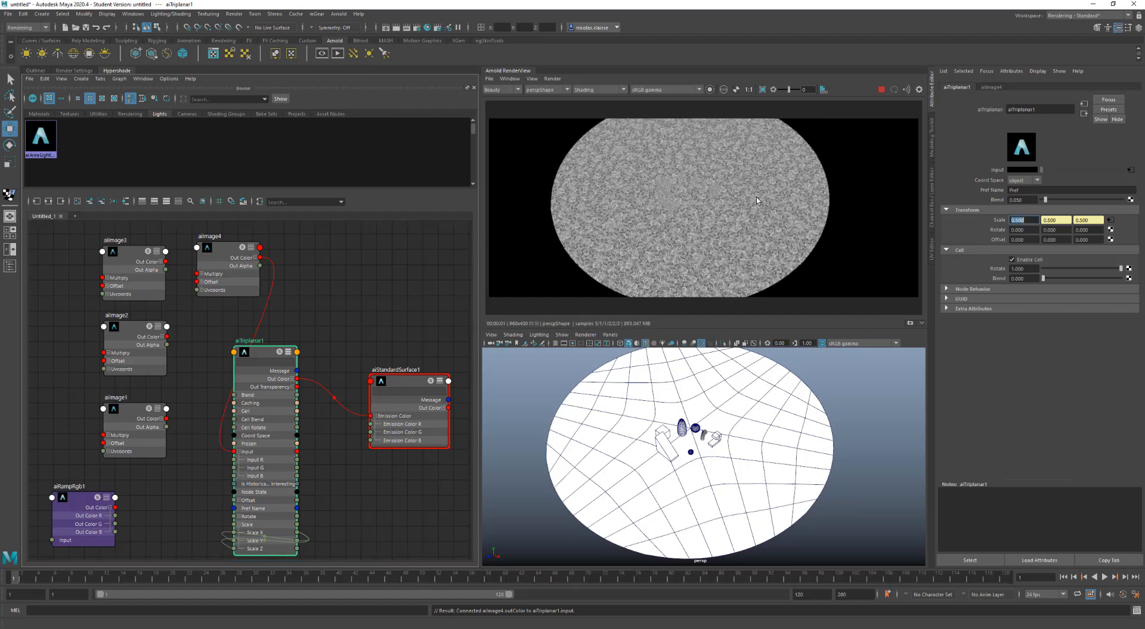
scroll(751, 202, "up", 10, "alt")
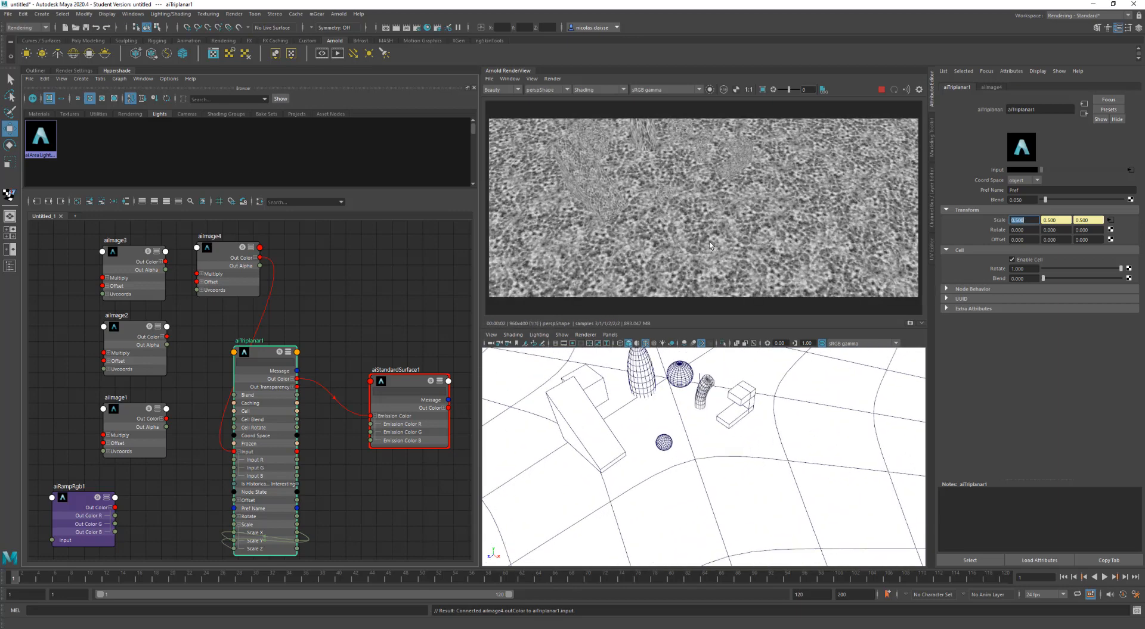
left_click_drag(713, 236, 700, 234, "alt")
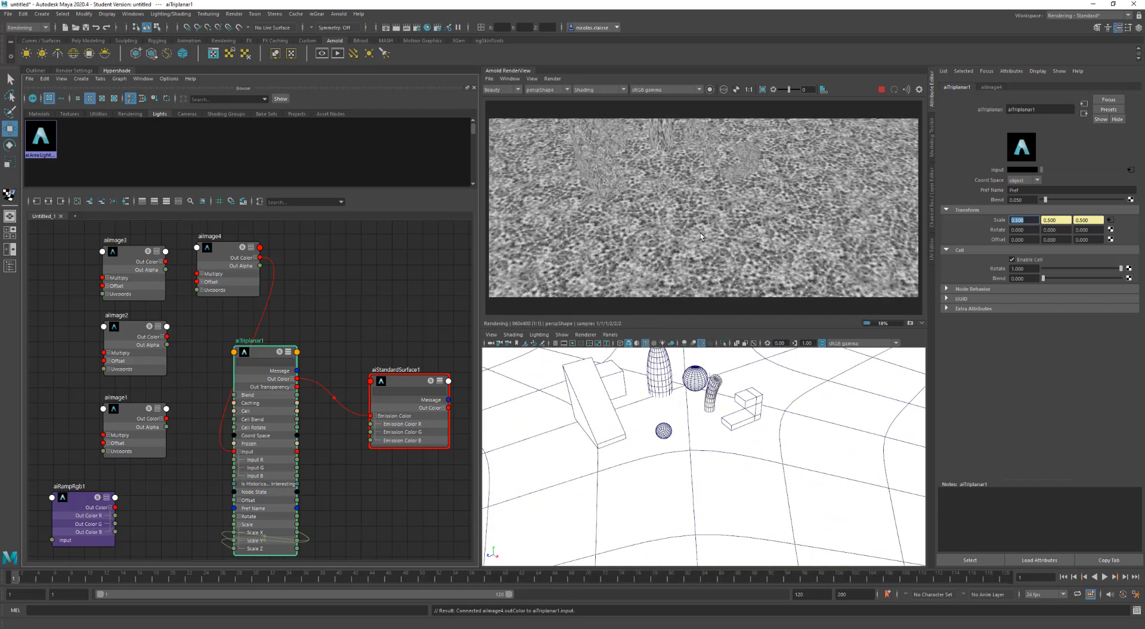
Step: Switch aiTriplanar1's Coordinate Space to world and set its Scale to 1.000, viewing the sphere up close
left_click(1022, 180)
left_click(1020, 188)
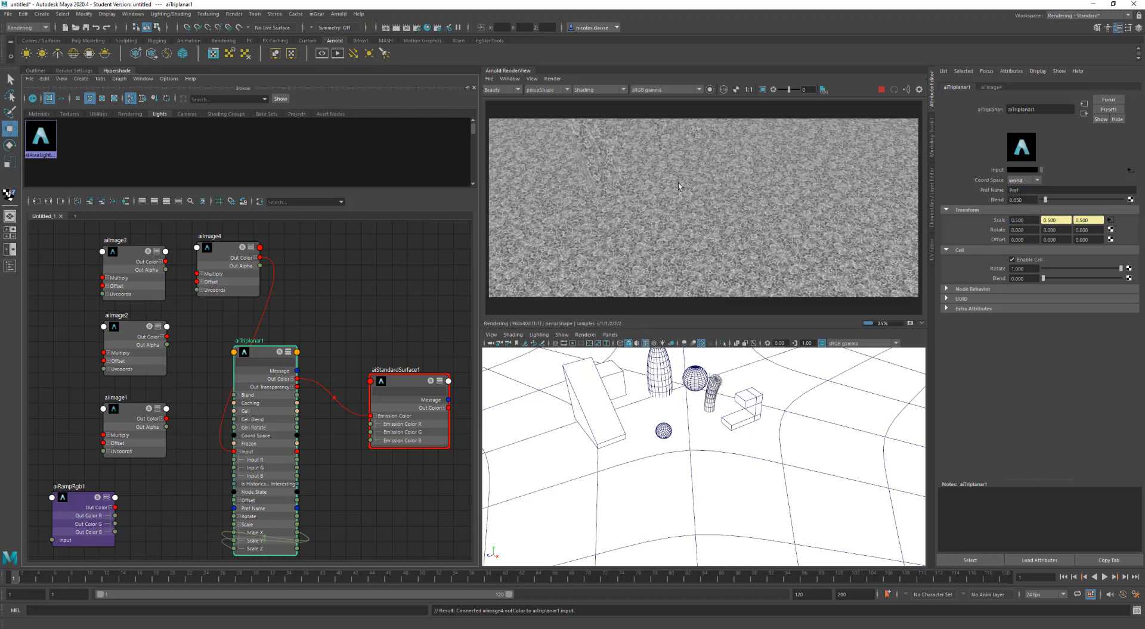
middle_click_drag(677, 183, 707, 251, "alt")
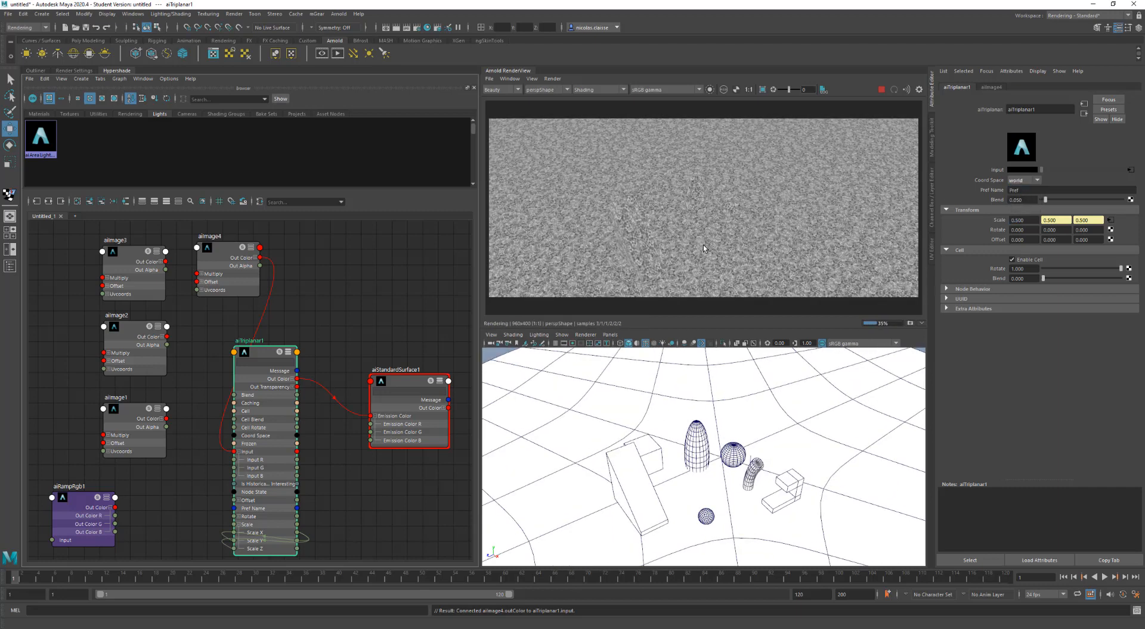
scroll(703, 245, "up", 5)
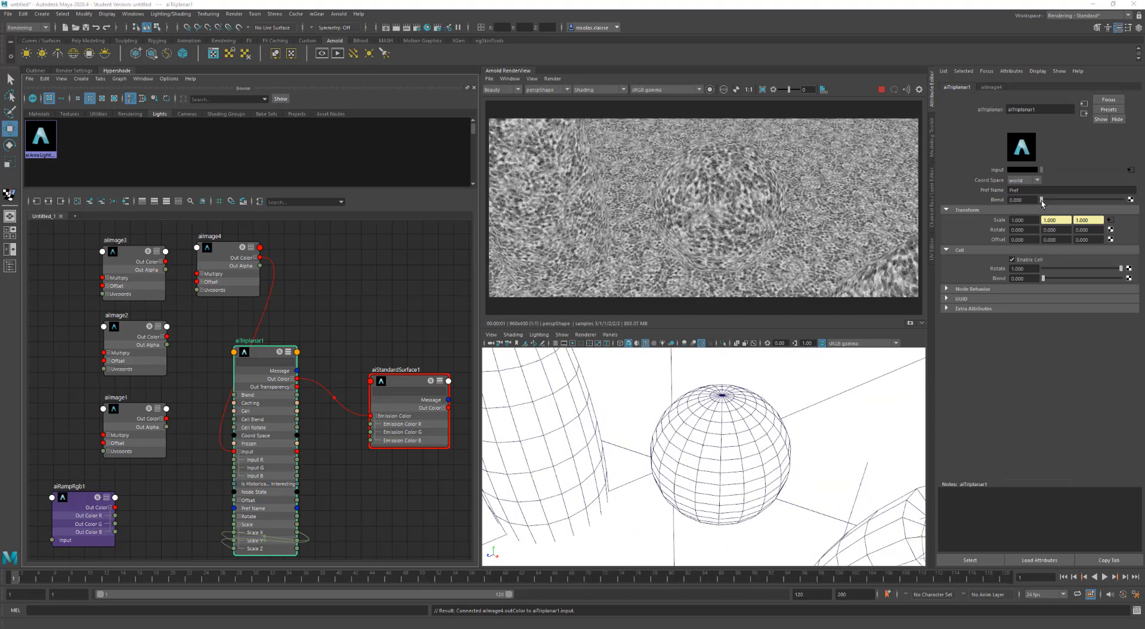
Step: Compare Blend values up to about 0.144 on aiTriplanar1, then settle on about 0.033 with the cell Blend at 0
left_click_drag(1042, 202, 1053, 201)
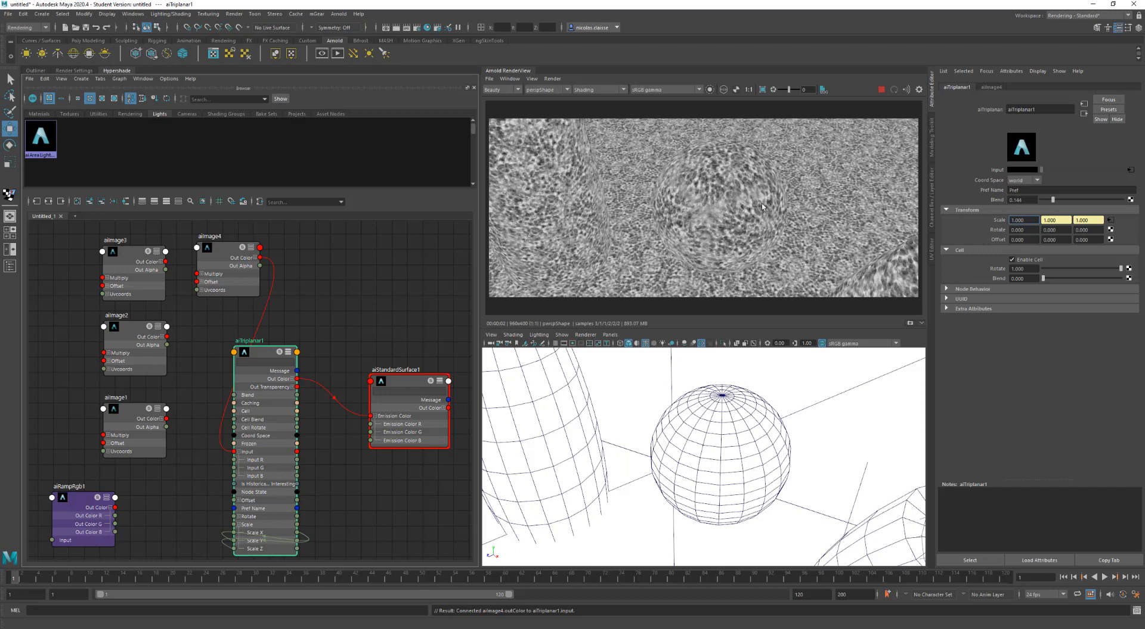
left_click_drag(1052, 201, 1045, 201)
left_click_drag(1044, 201, 1044, 202)
left_click_drag(1043, 279, 1042, 281)
Step: Examine how the world-space cell projection covers the ground and the rounded and boxy objects from several distances
scroll(810, 226, "down", 7, "alt")
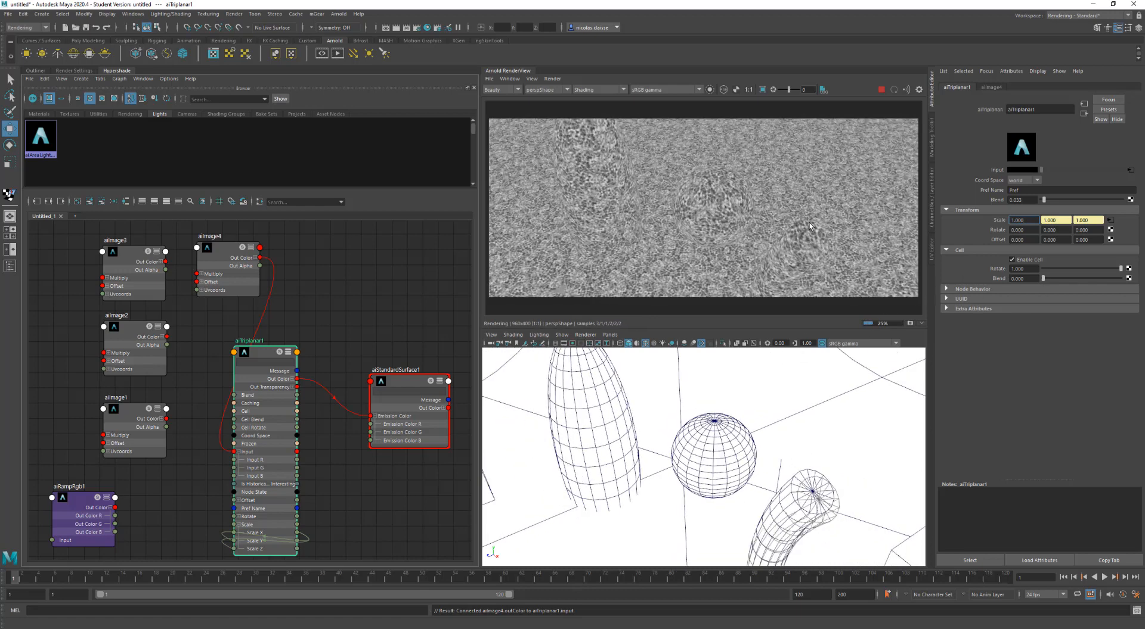
scroll(809, 227, "down", 4, "alt")
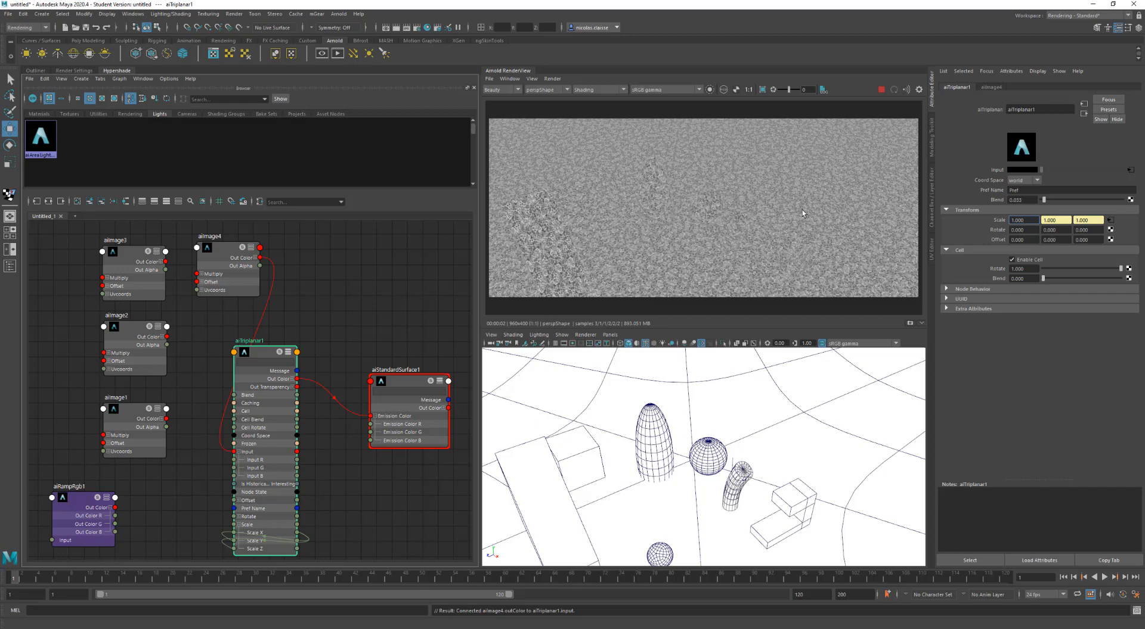
scroll(778, 261, "up", 5, "alt")
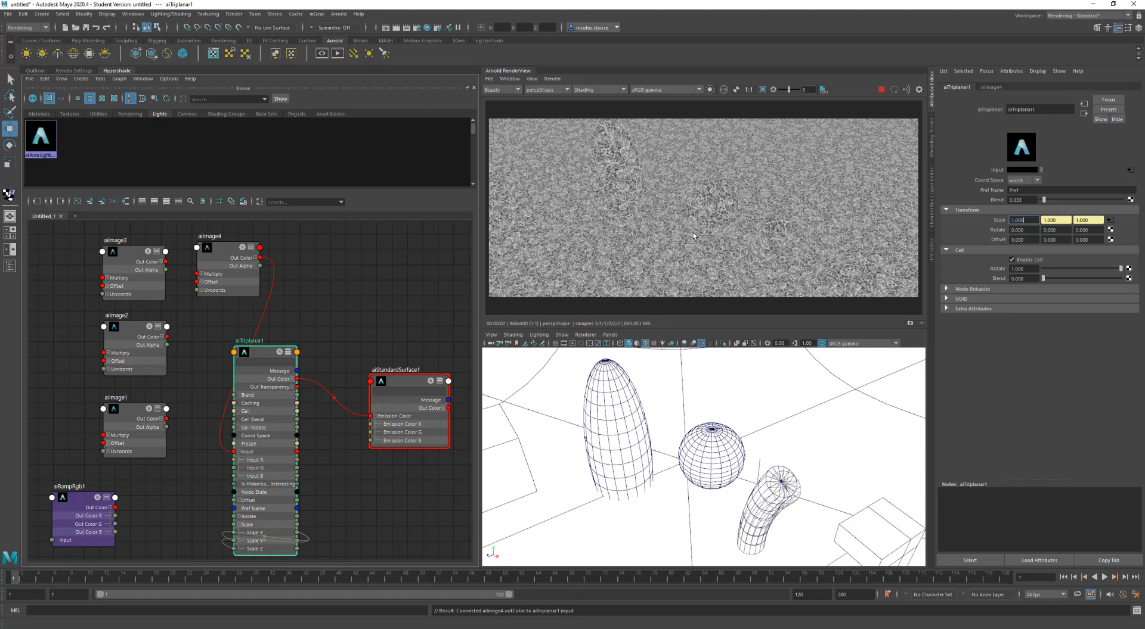
scroll(693, 233, "down", 2, "alt")
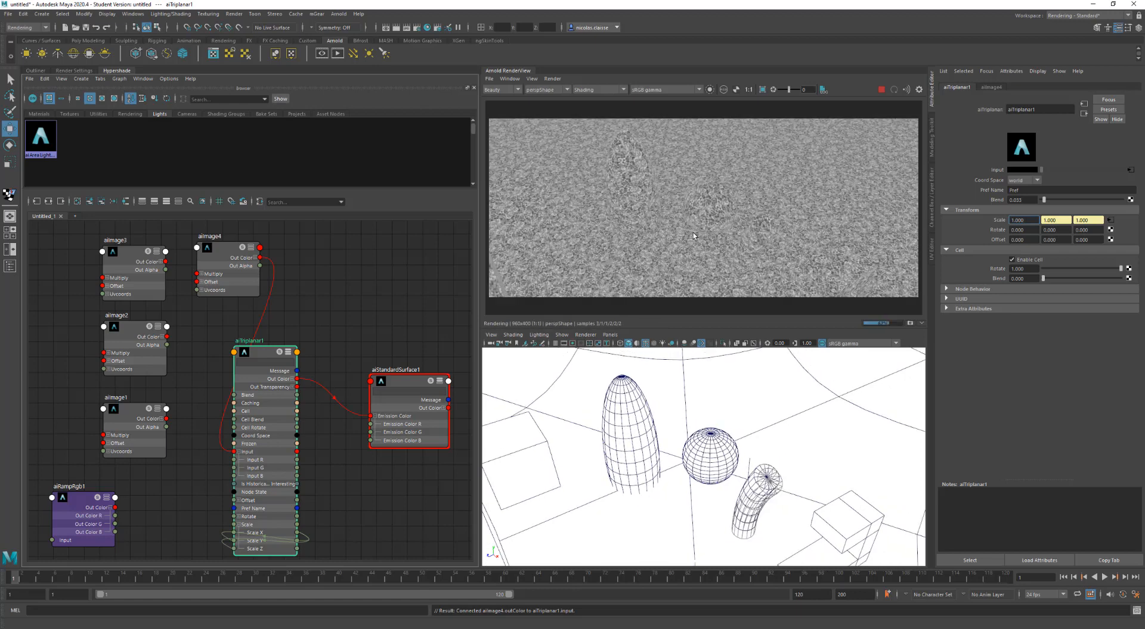
scroll(693, 233, "down", 2, "alt")
scroll(693, 232, "down", 2, "alt")
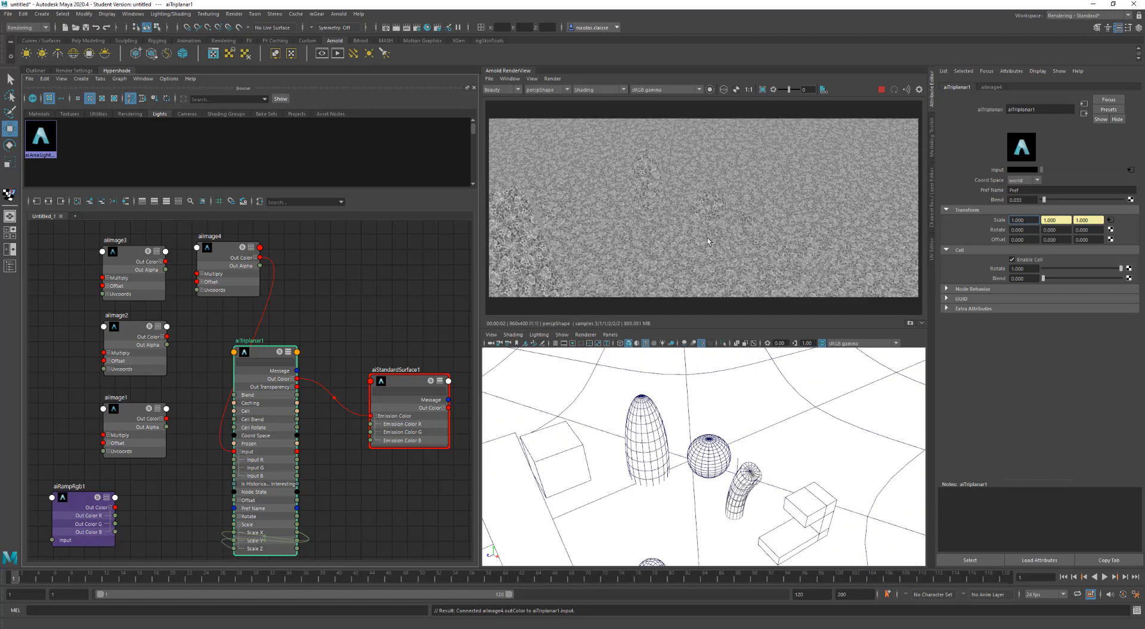
scroll(701, 256, "down", 2, "alt")
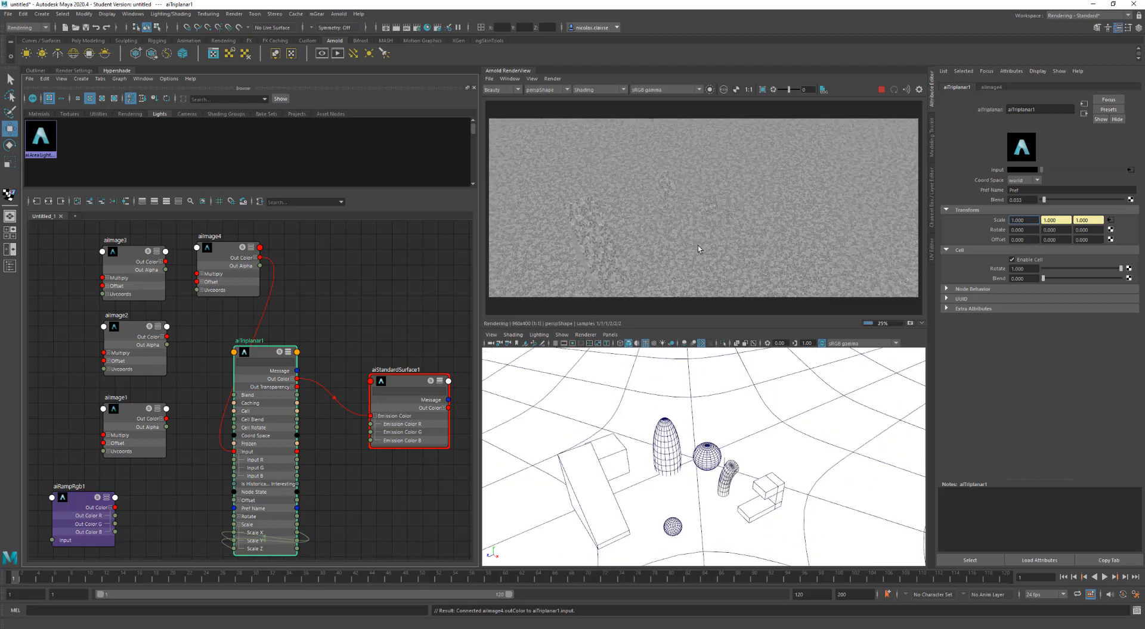
scroll(697, 246, "down", 2, "alt")
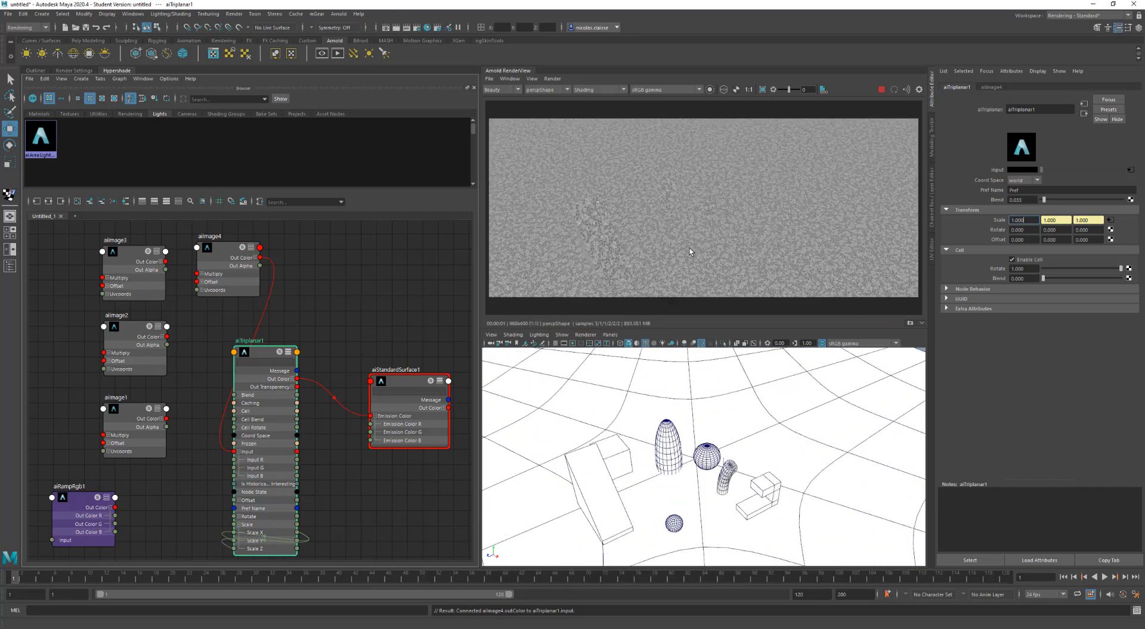
Step: Frame the C-shaped cube and connect aiImage2's Out Color to aiTriplanar1's Input
left_click(771, 492)
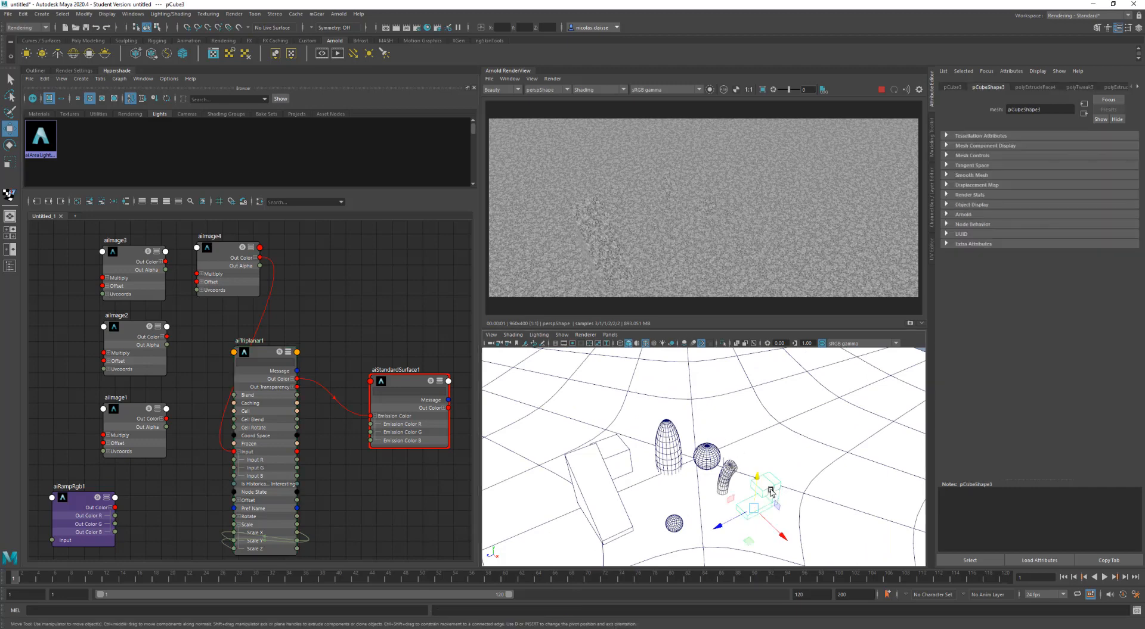
key("f")
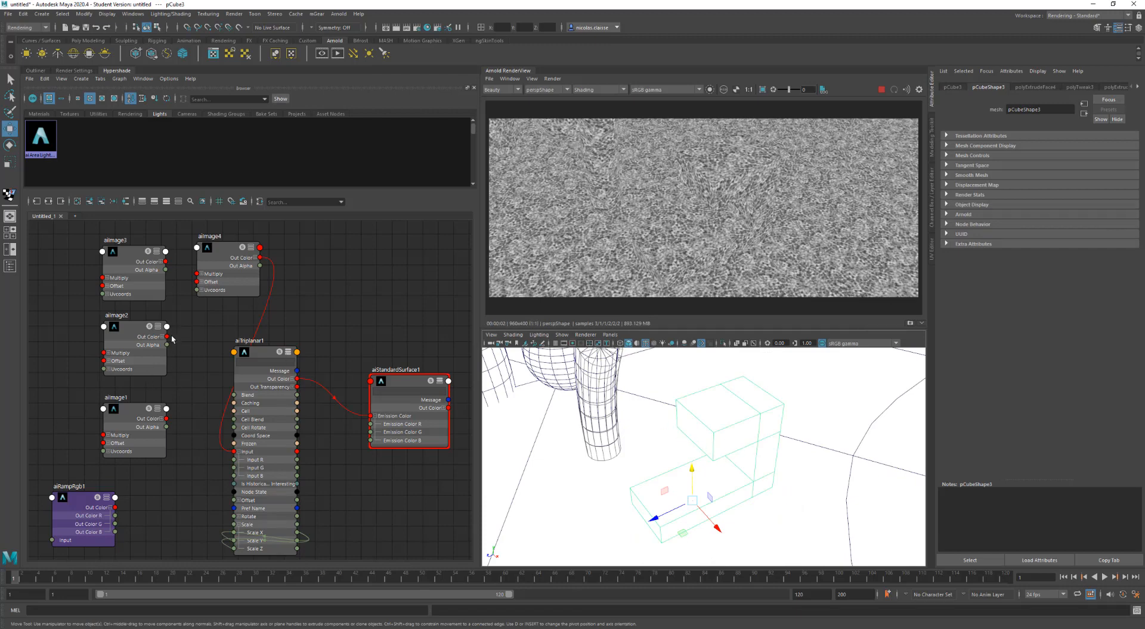
left_click_drag(167, 337, 234, 452)
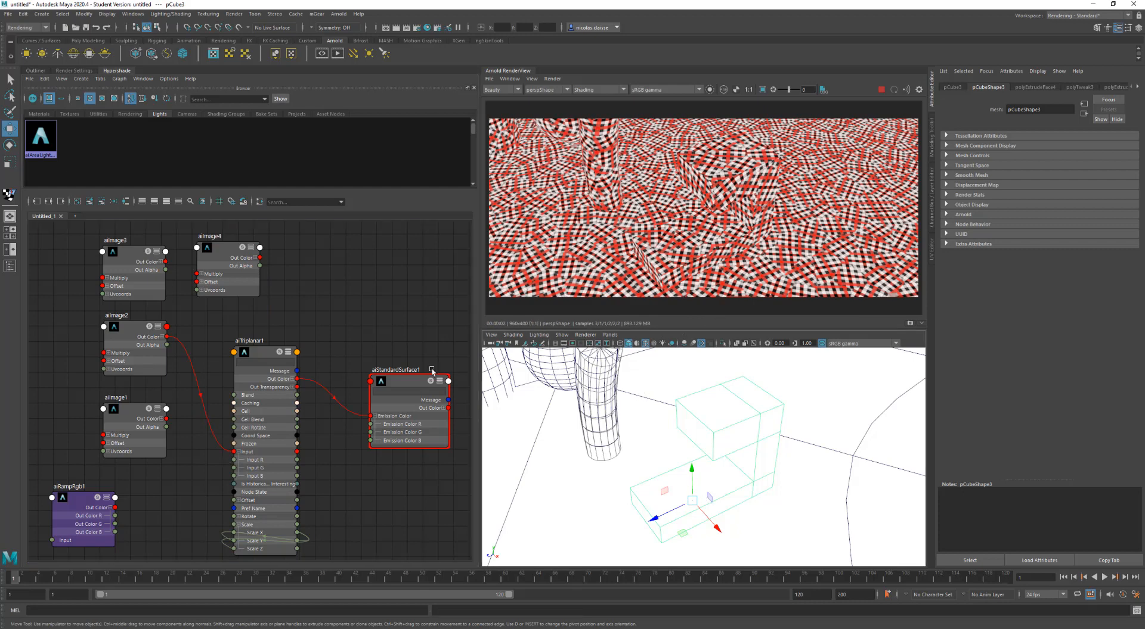
Step: Hide the ground and the rounded objects around the C-shaped cube, and display the viewport shaded
left_click(572, 390)
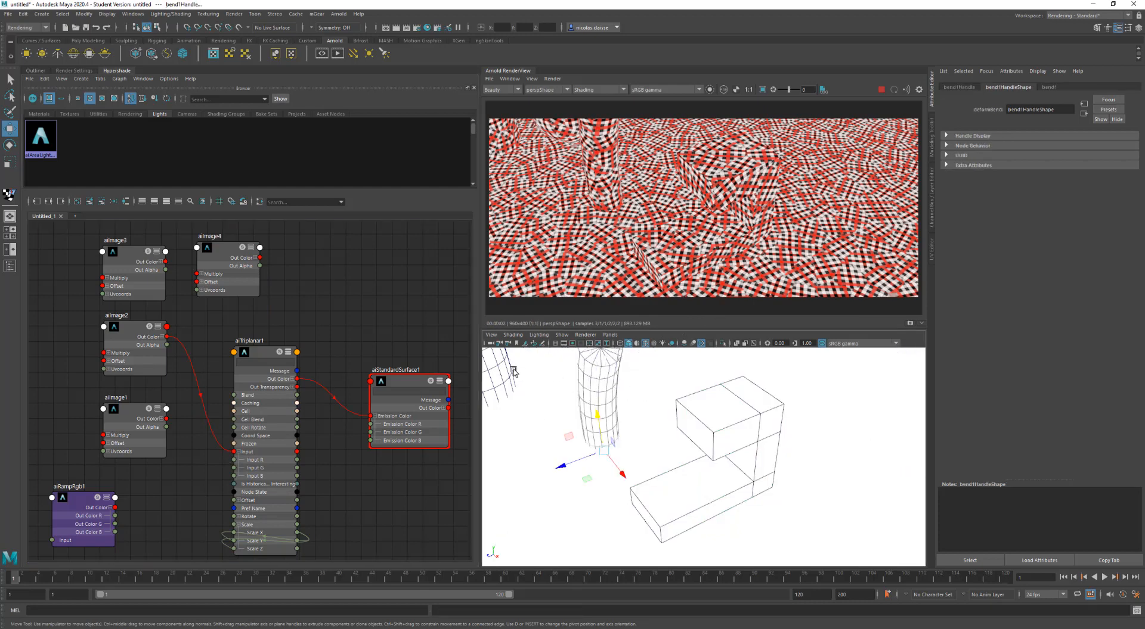
key("q")
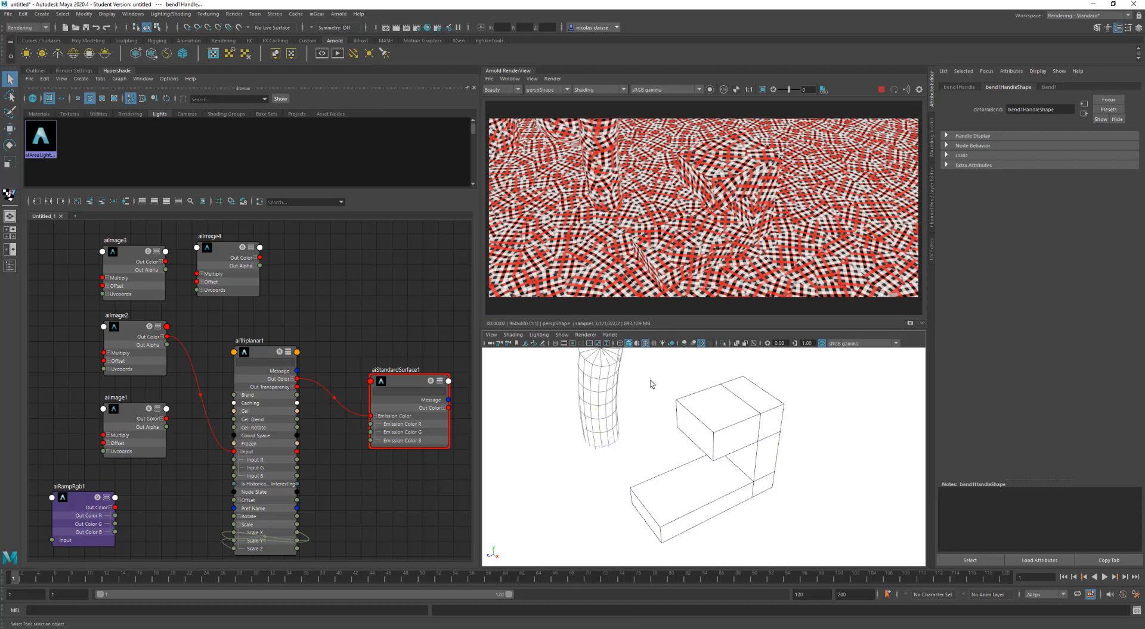
key("5")
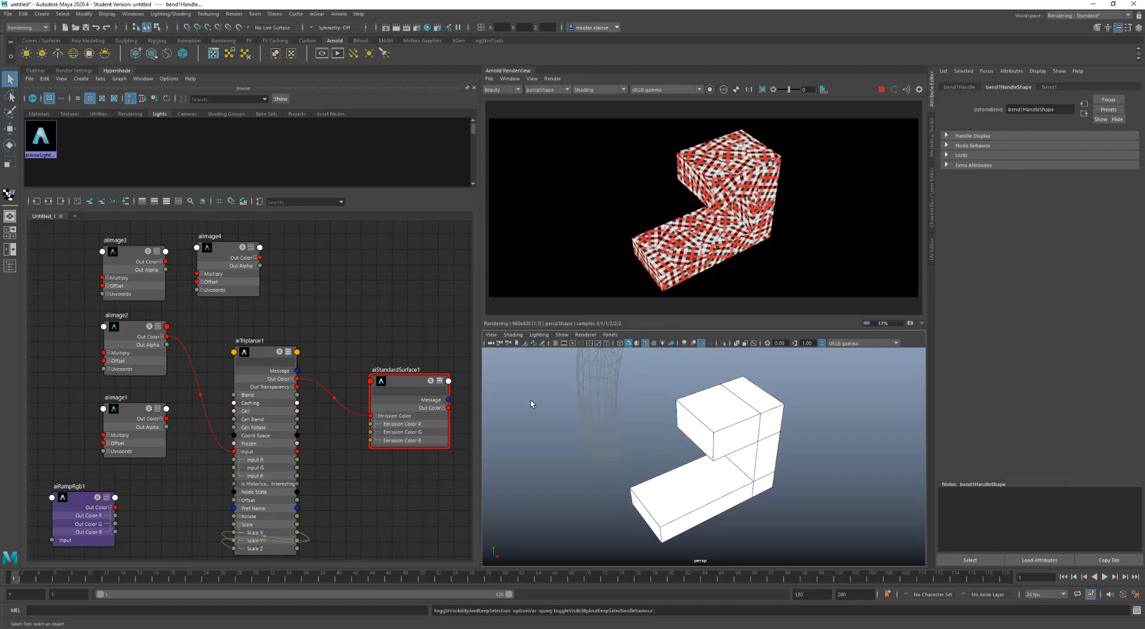
mouse_move(721, 475)
left_mouse_down("alt")
mouse_move(709, 458)
mouse_move(724, 454)
left_mouse_up("alt")
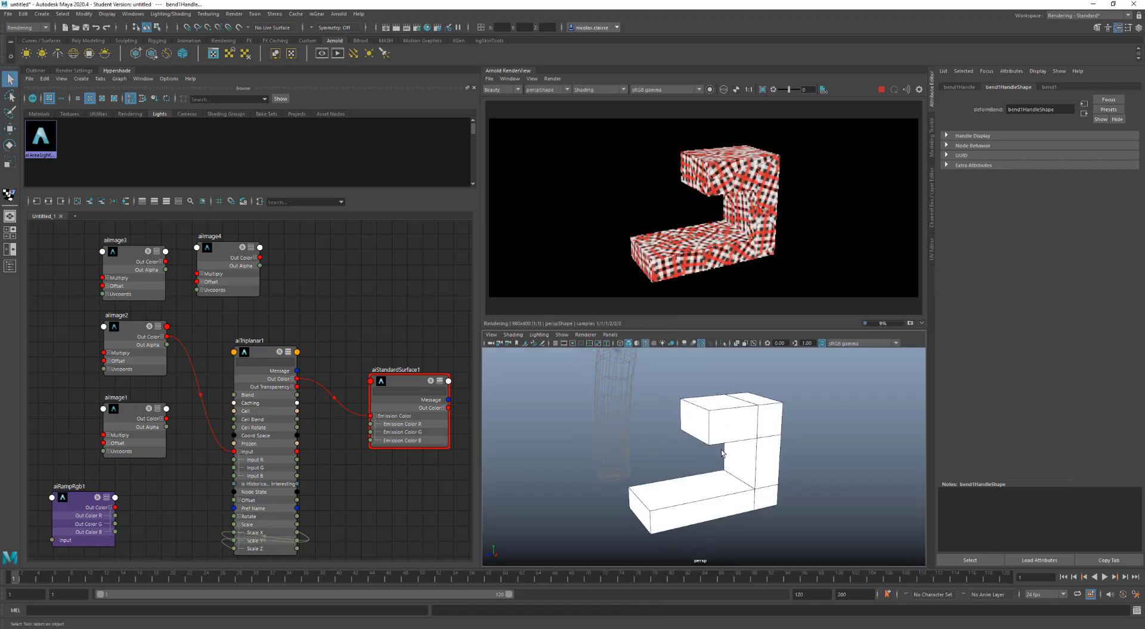
Step: Set aiTriplanar1's cell Rotate to 0, disable Cell, and inspect the plaid projection on the C-shaped cube
left_click(266, 356)
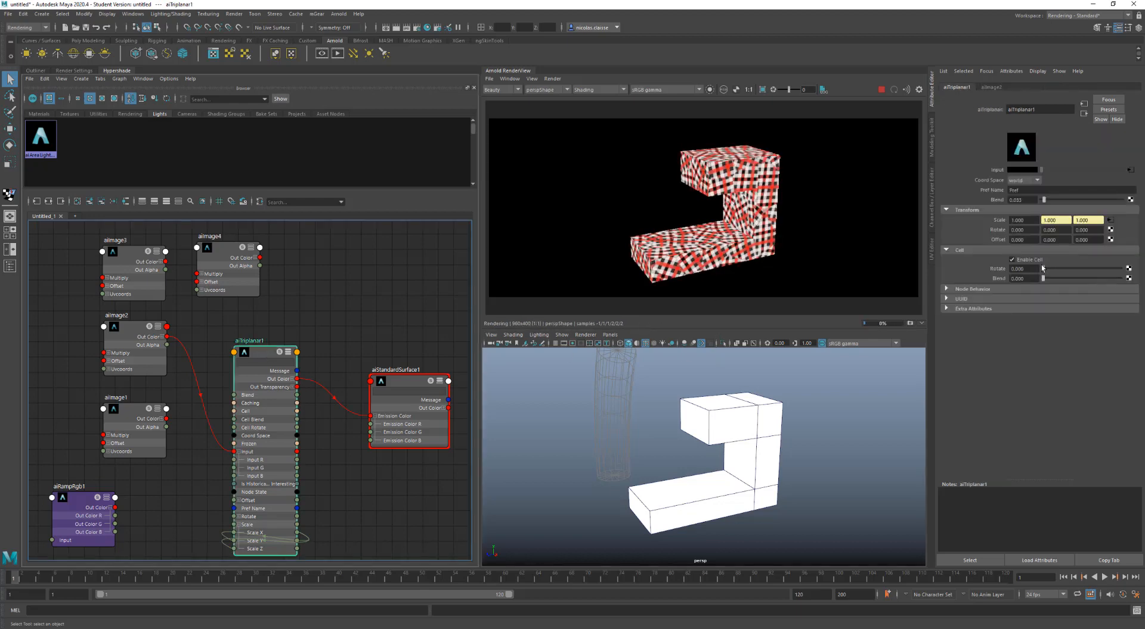
left_click(1036, 261)
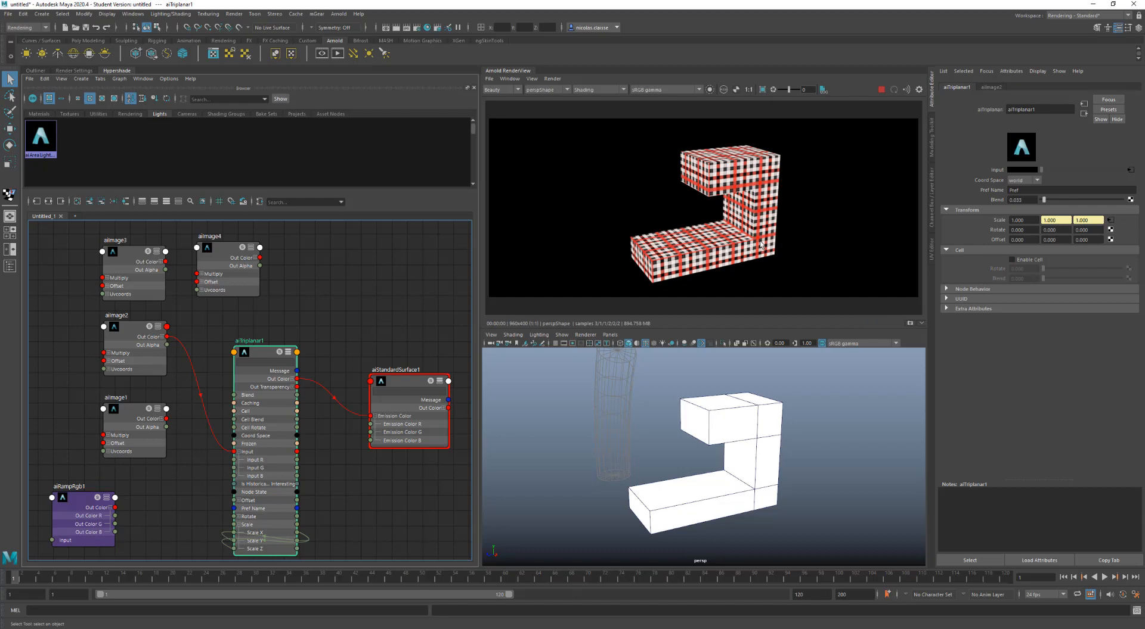
left_click_drag(766, 250, 700, 237, "alt")
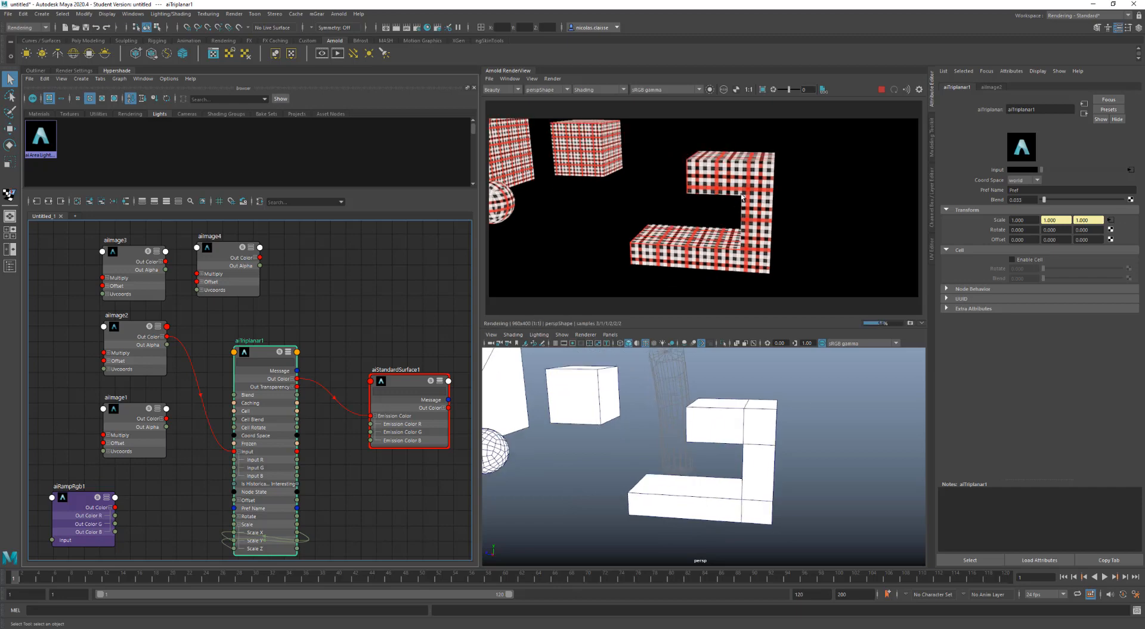
scroll(740, 171, "up", 5)
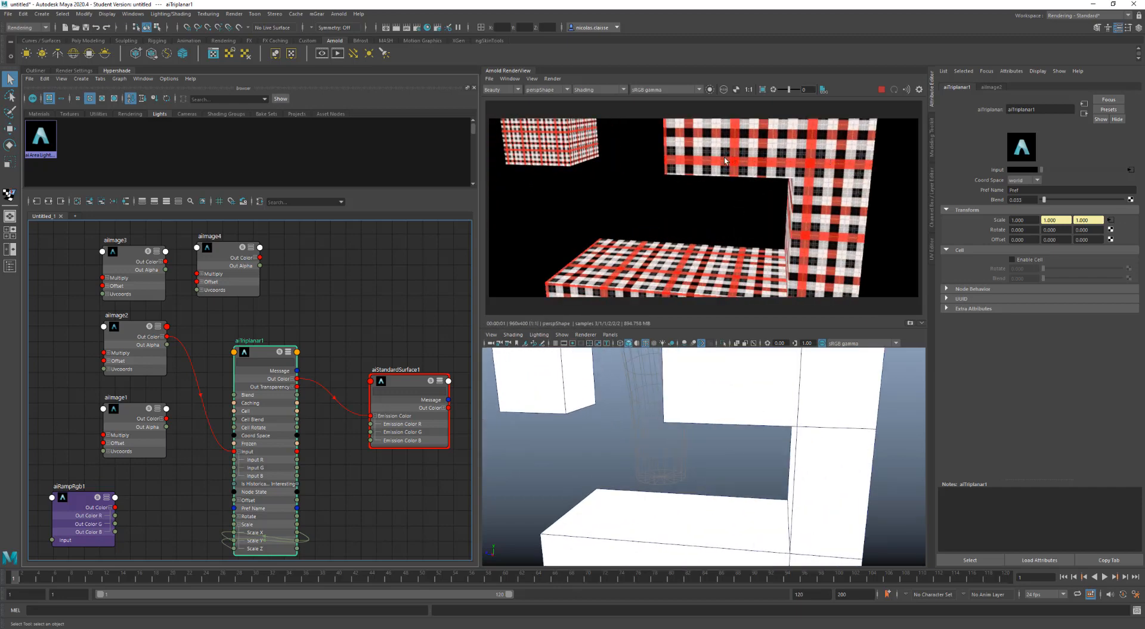
Step: Set aiTriplanar1's Blend to 0 and its first Offset value to 1.6 to shift the plaid on the C-shaped cube
left_click_drag(1042, 202, 1039, 201)
middle_click_drag(820, 173, 818, 178, "alt")
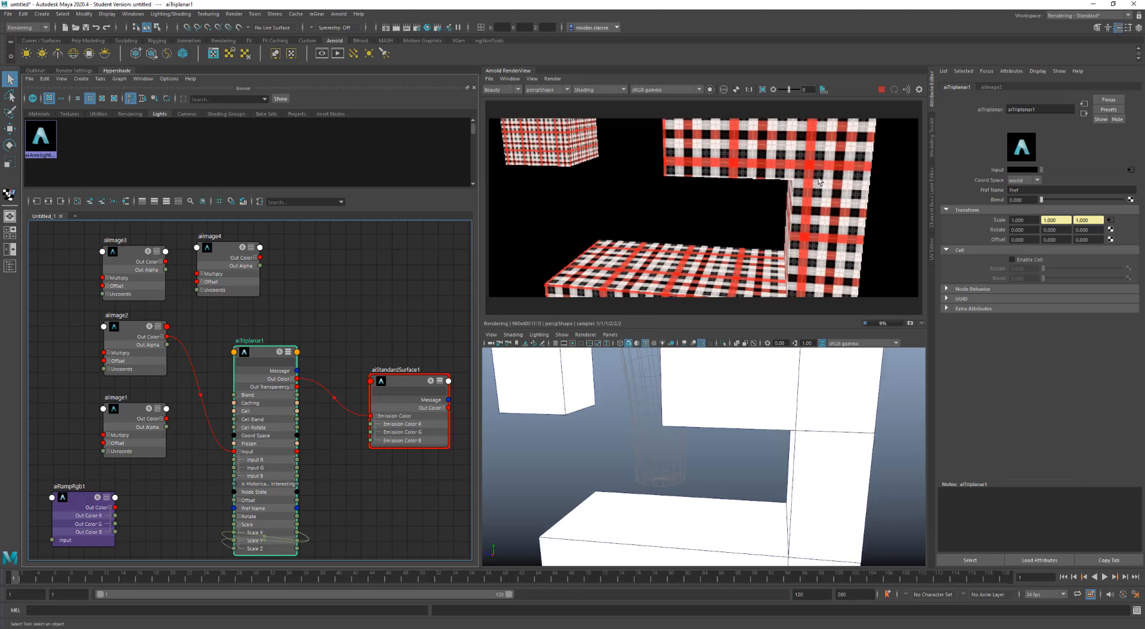
right_click_drag(819, 179, 758, 175, "alt")
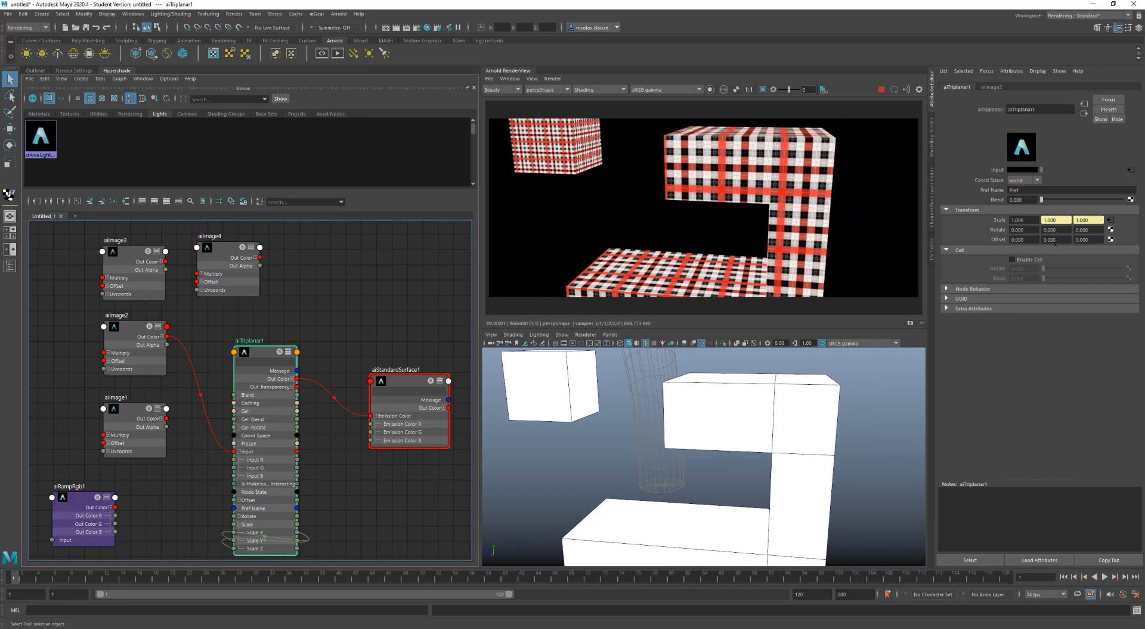
left_click_drag(1055, 242, 1085, 240, "ctrl")
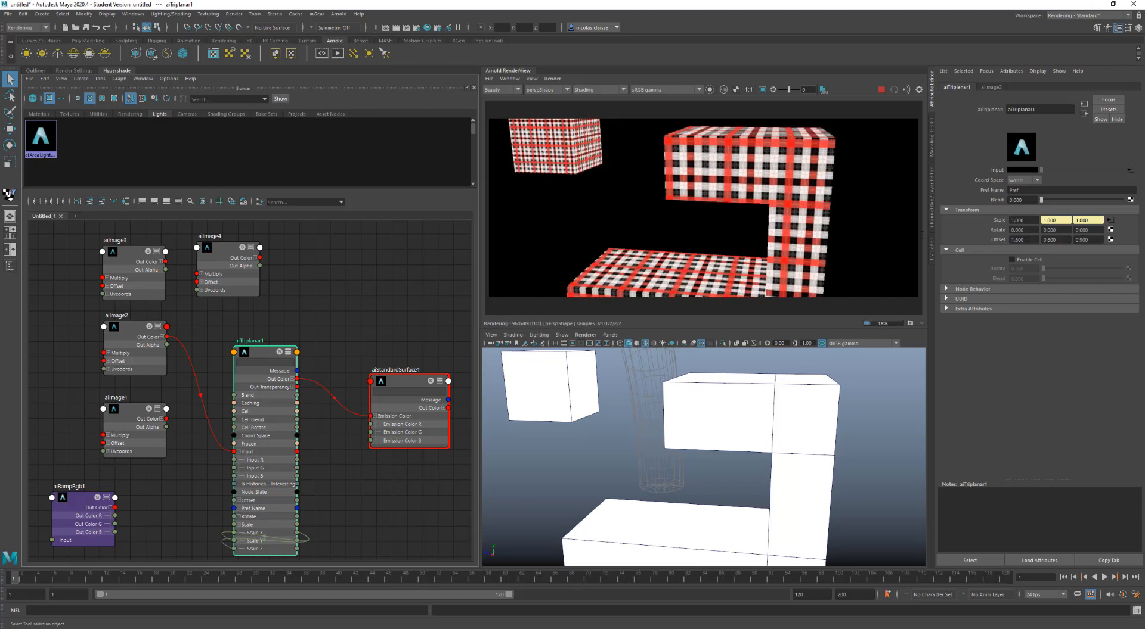
Step: Set aiTriplanar1's Scale to 0.8 and inspect the plaid projection on the C-shaped cube from other angles
left_click_drag(768, 172, 769, 151, "alt")
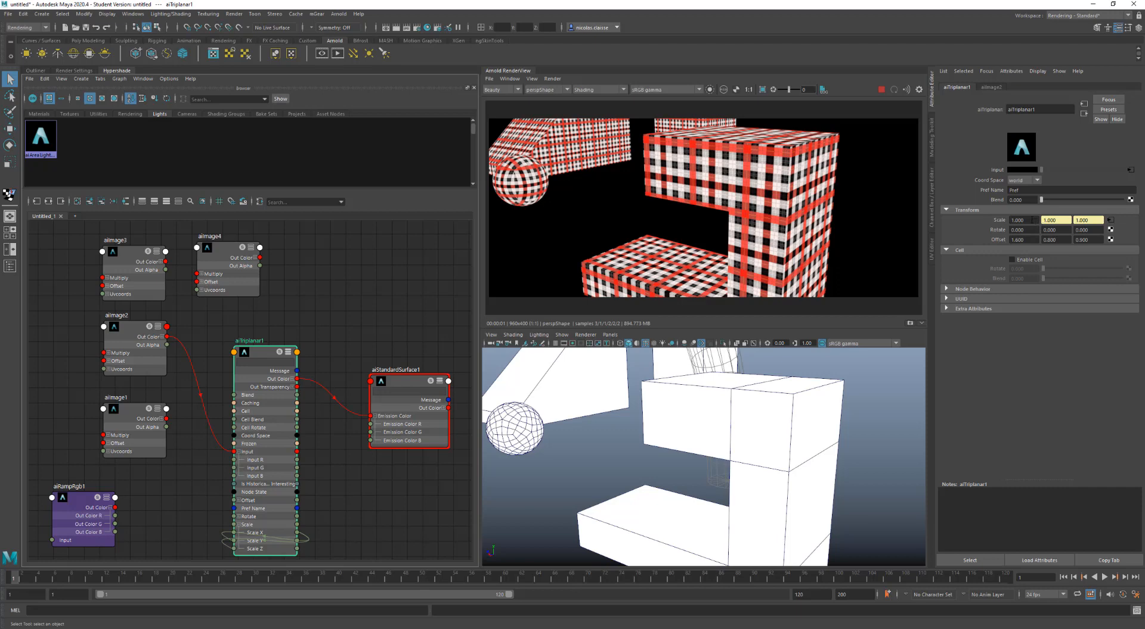
double_click(1032, 220)
type("0.8")
key("Return")
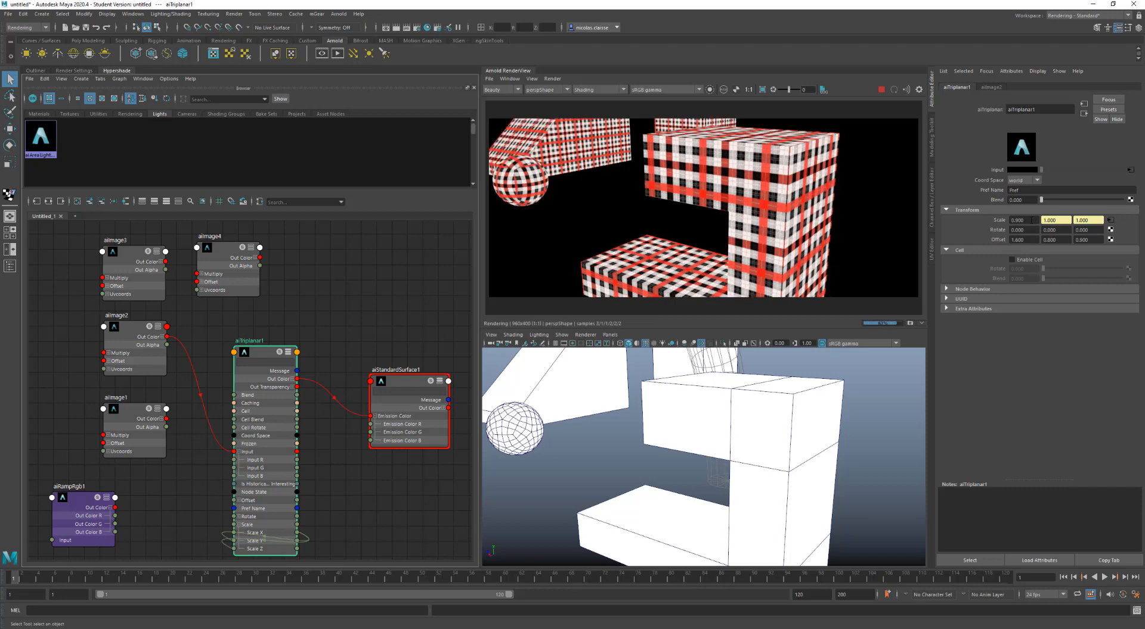
left_click(1006, 220)
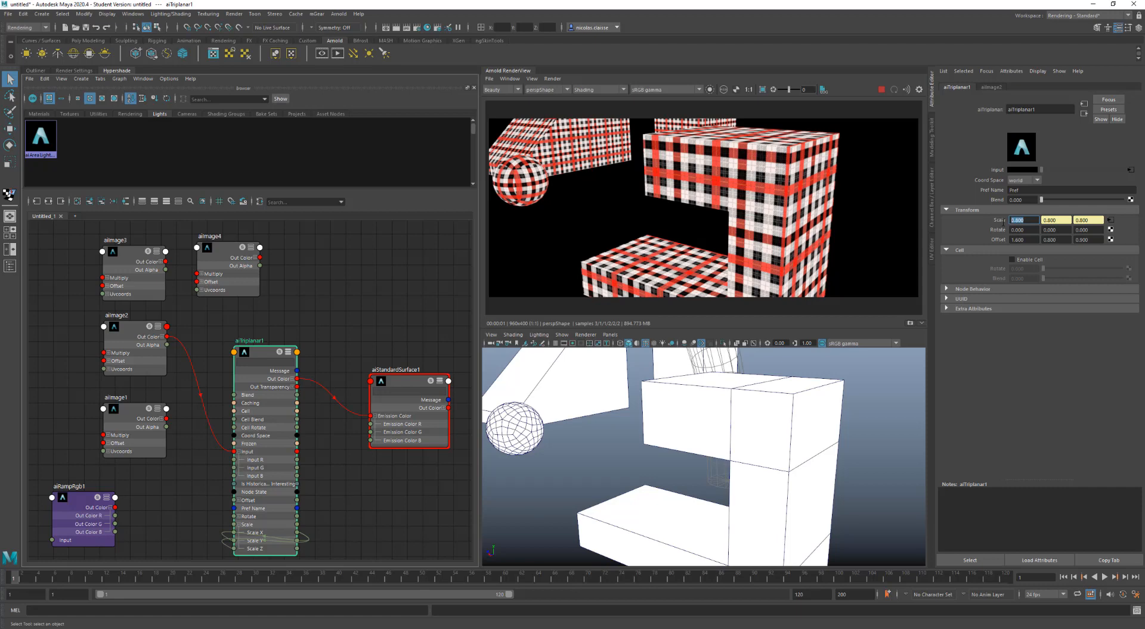
mouse_move(798, 236)
left_mouse_down("alt")
mouse_move(719, 243)
mouse_move(752, 250)
mouse_move(784, 228)
mouse_move(778, 237)
left_mouse_up("alt")
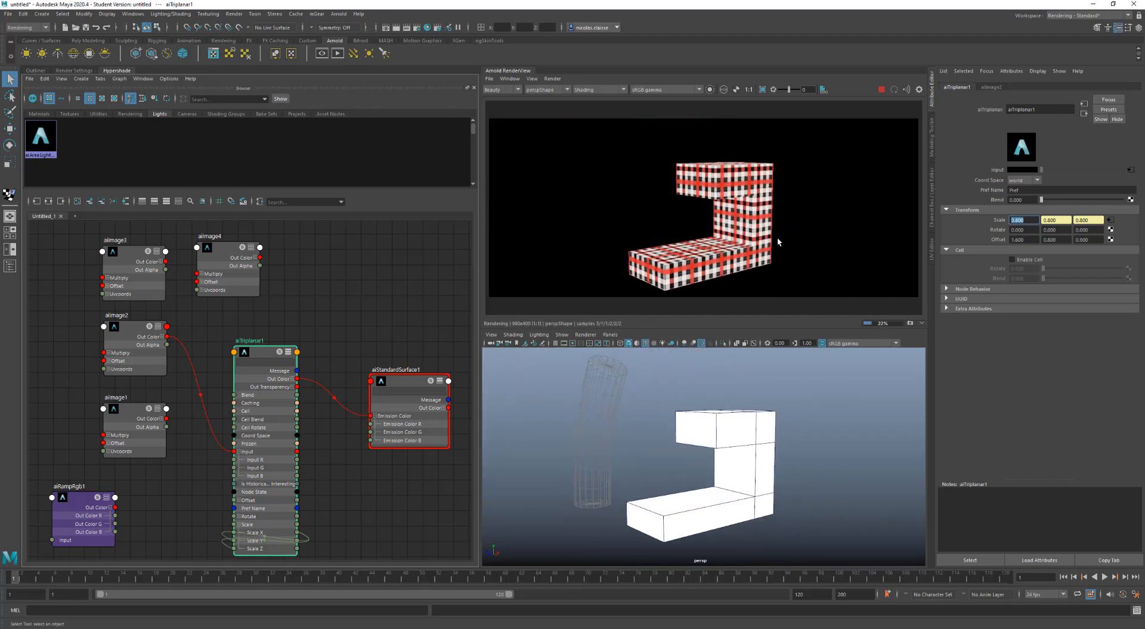